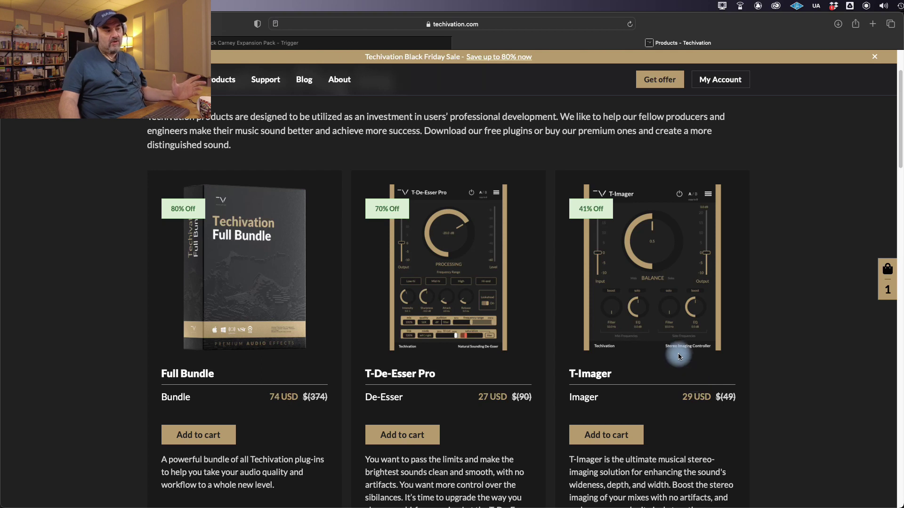
Step: Look through the Techivation plug-in product list, comparing the sale prices and descriptions
scroll(673, 358, "down", 1)
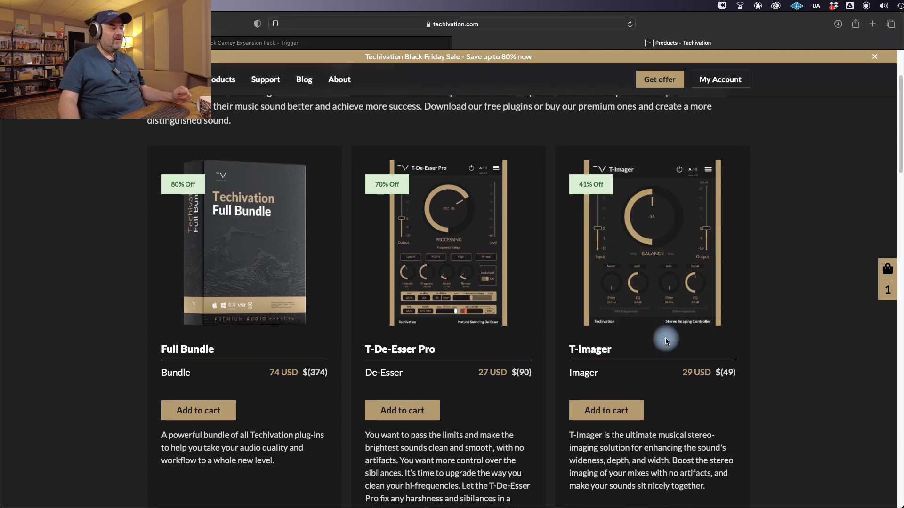
scroll(668, 339, "down", 2)
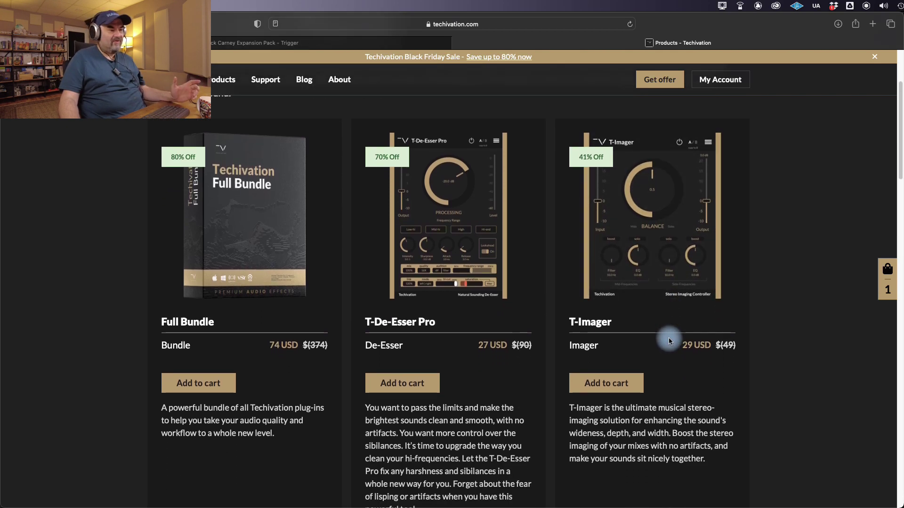
scroll(677, 336, "down", 1)
scroll(736, 325, "down", 3)
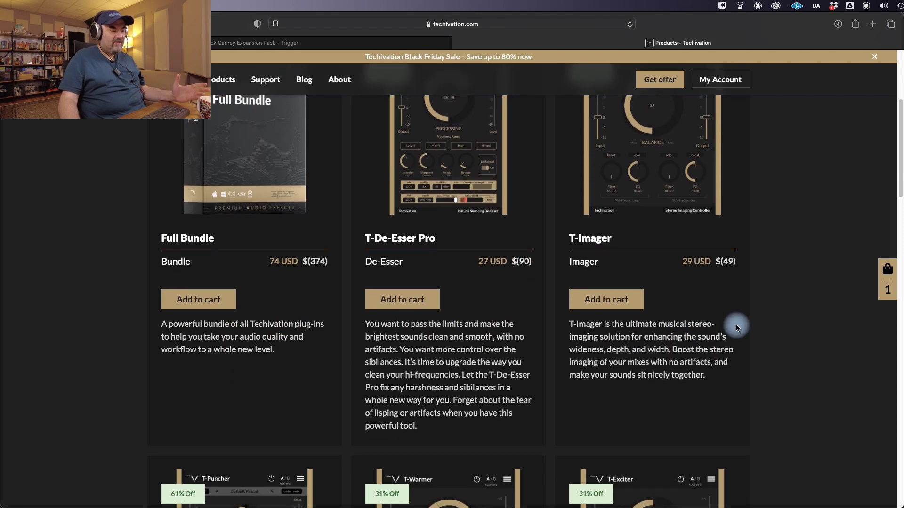
scroll(736, 328, "down", 2)
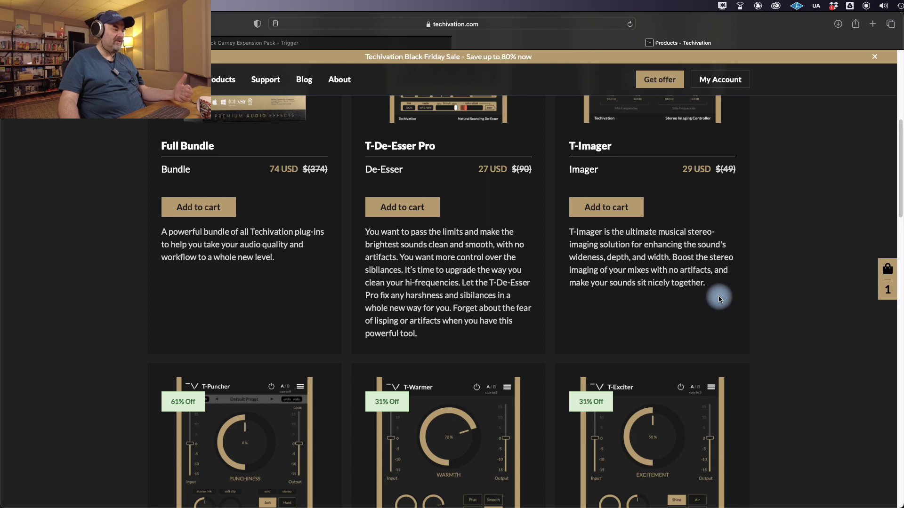
scroll(693, 329, "up", 12)
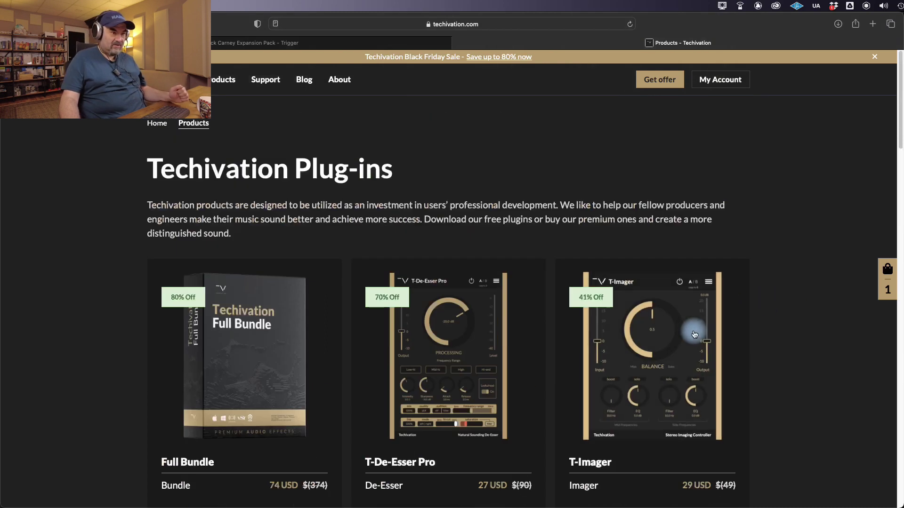
scroll(692, 326, "down", 5)
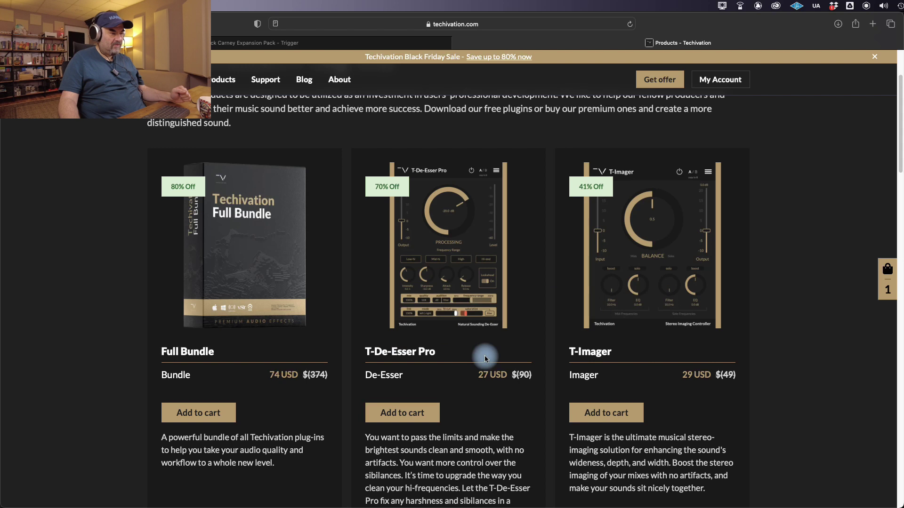
scroll(466, 357, "down", 5)
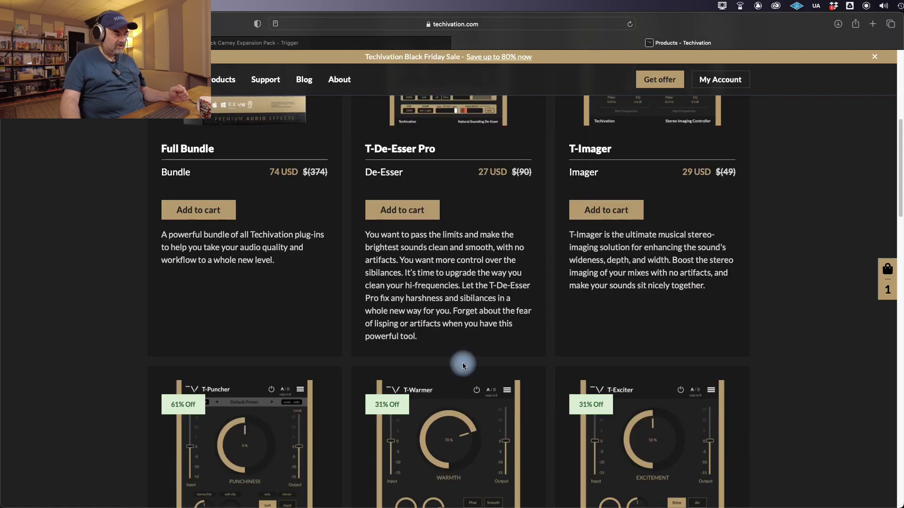
scroll(462, 363, "down", 5)
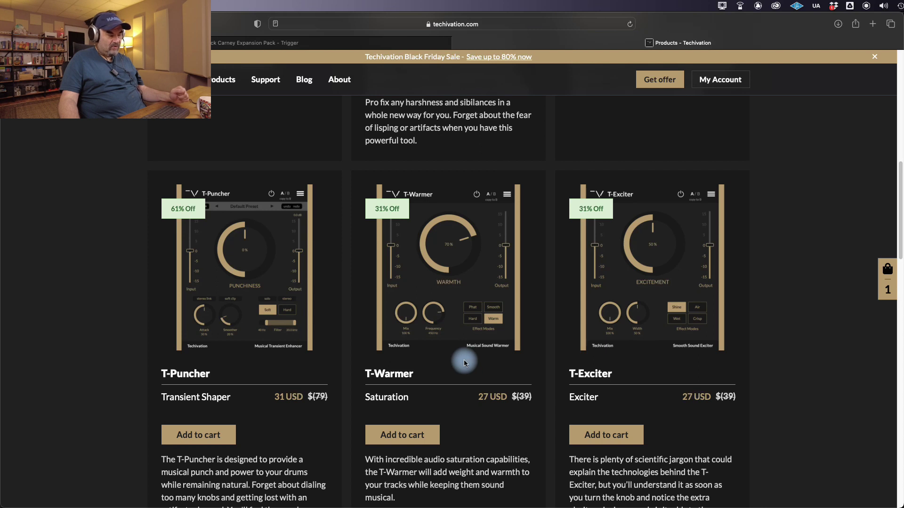
scroll(464, 360, "down", 3)
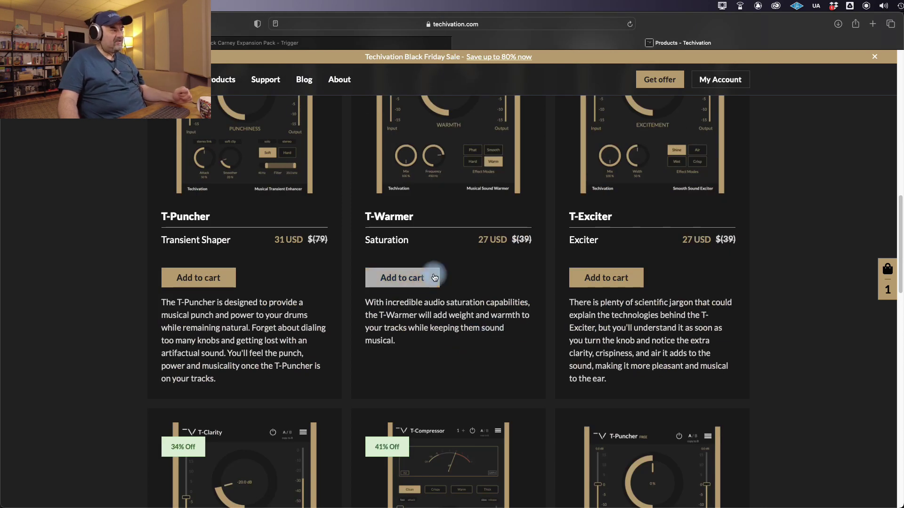
scroll(470, 331, "down", 1)
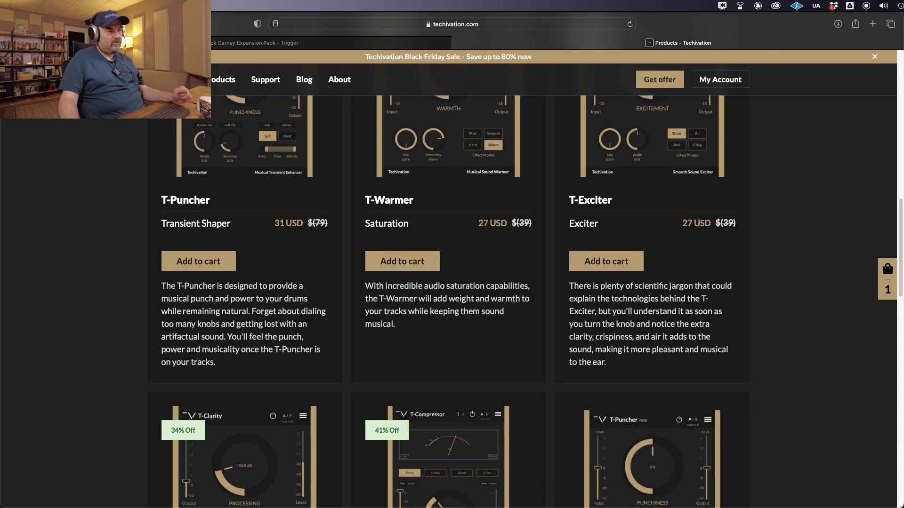
Step: Switch to the LUNA session and open the T-Compressor insert on the Dr All bus
key("super+Tab")
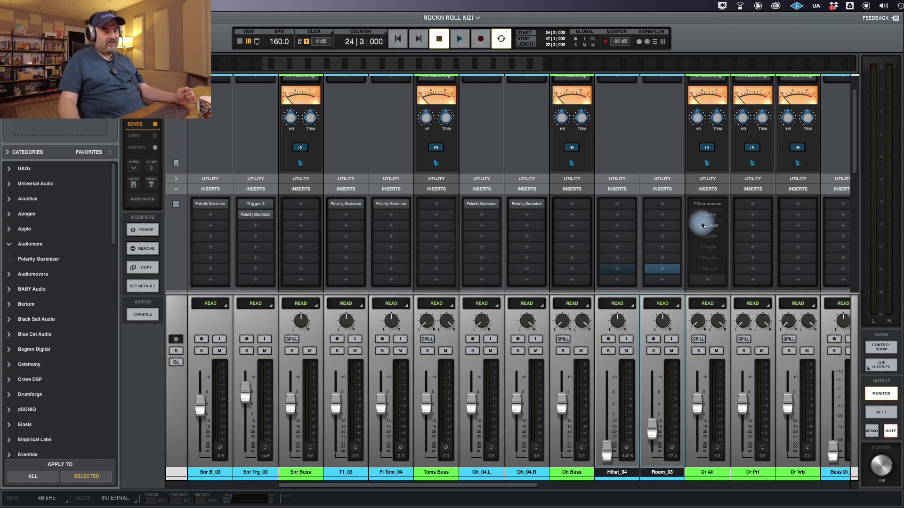
left_click(713, 208)
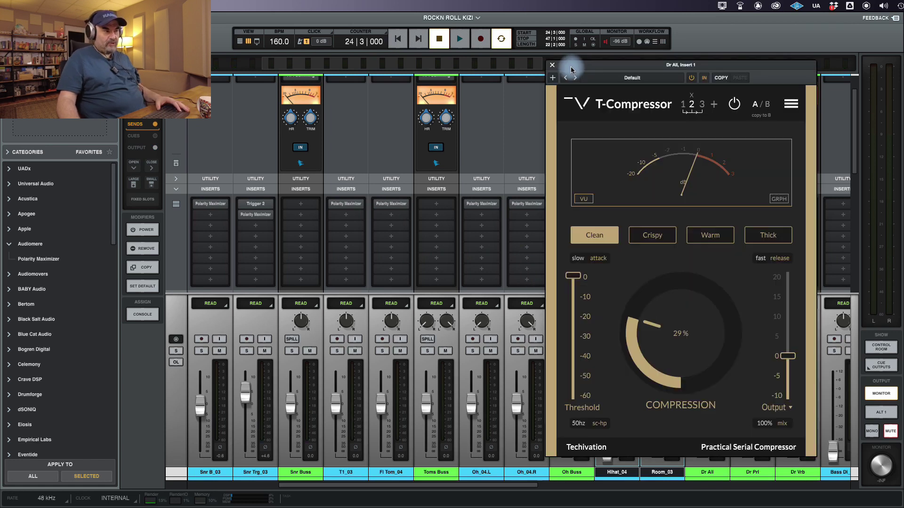
left_click(553, 67)
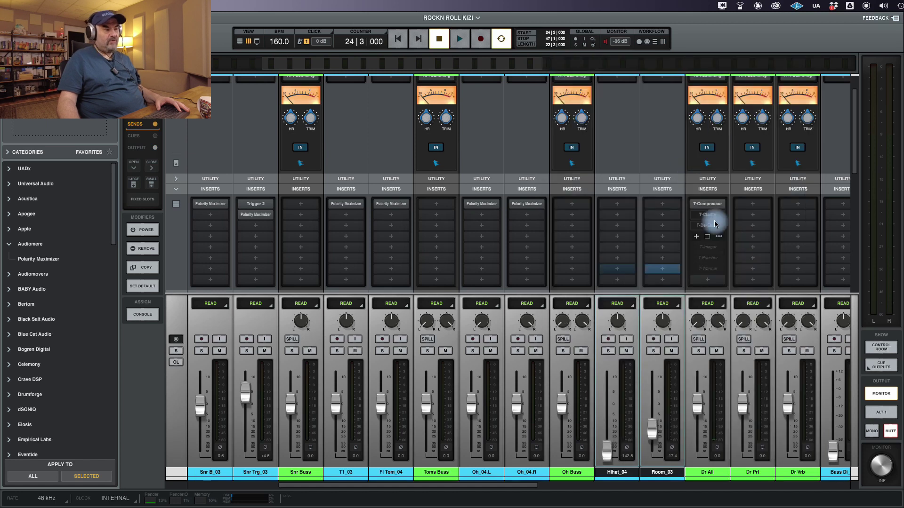
left_click(708, 206)
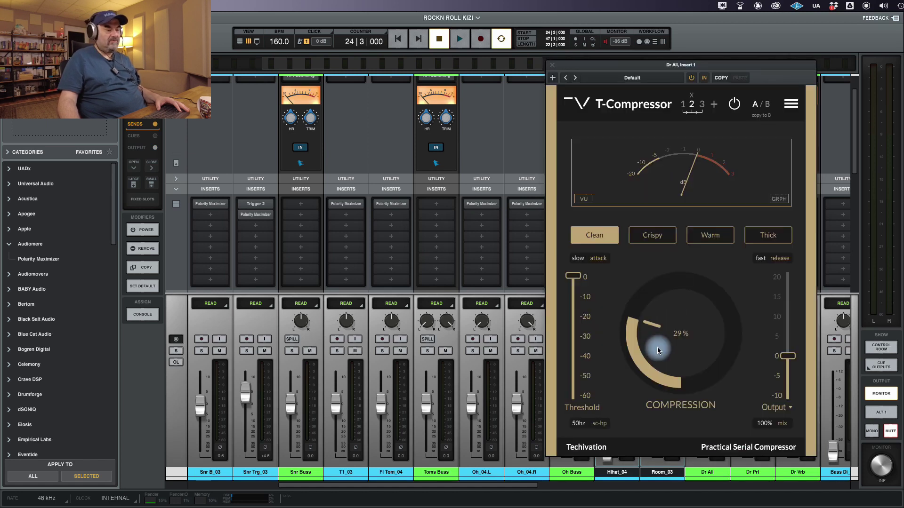
Step: Set T-Compressor's compression to 0%, select compressor stage 1, and leave its threshold at 0 dB
left_click_drag(662, 407, 685, 405)
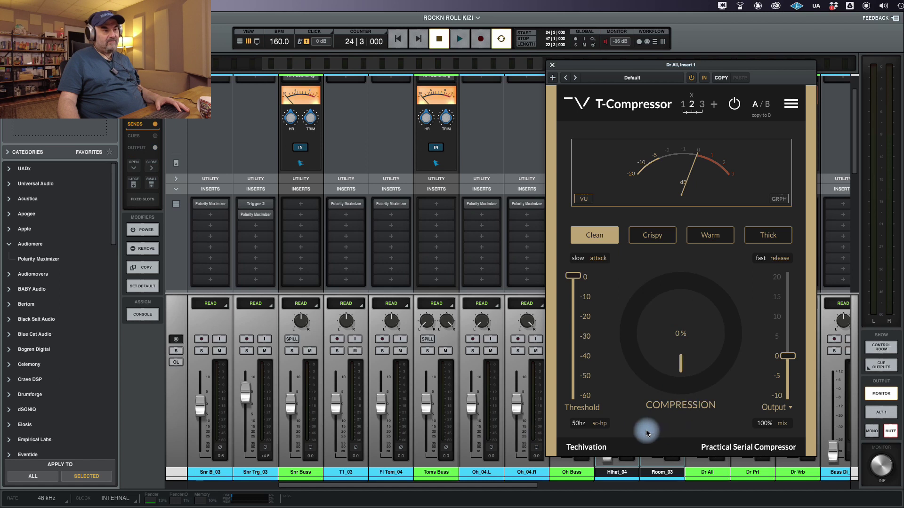
left_click(684, 105)
left_click_drag(681, 306, 675, 390)
left_click(571, 332)
left_click_drag(570, 332, 572, 276)
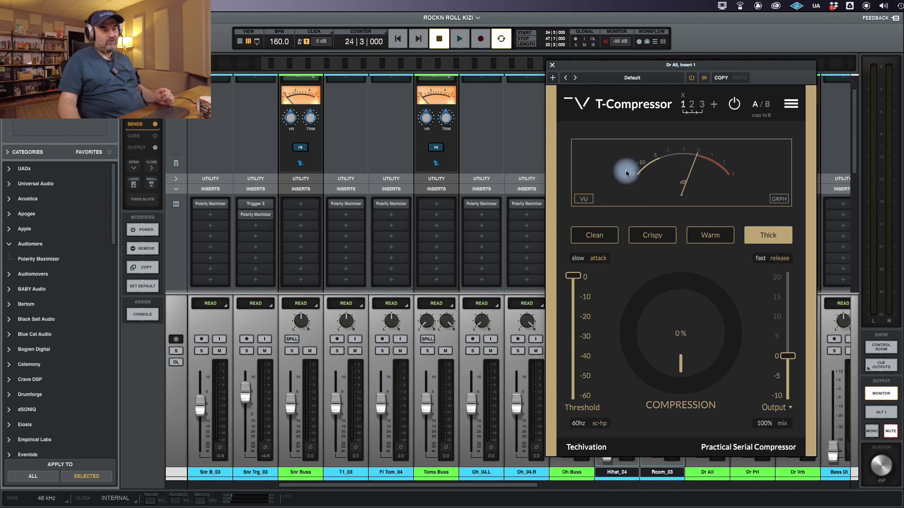
Step: Change the meter display to the graph and cycle the compression character through Clean, Crispy and Warm to Thick
left_click(782, 197)
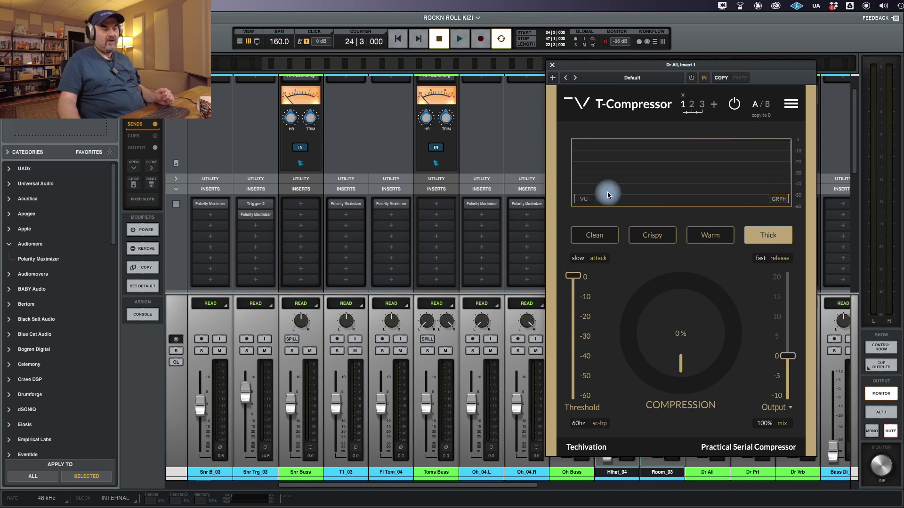
left_click(599, 242)
left_click(646, 240)
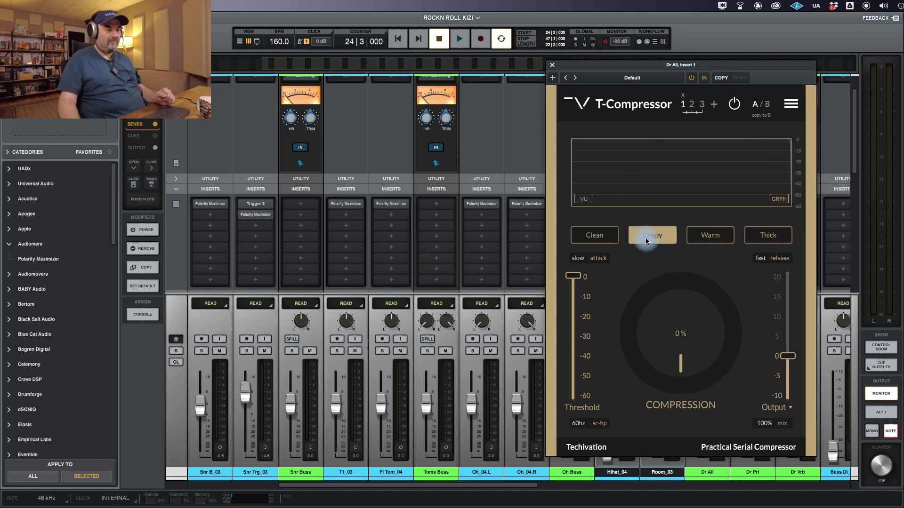
left_click(706, 241)
left_click(763, 233)
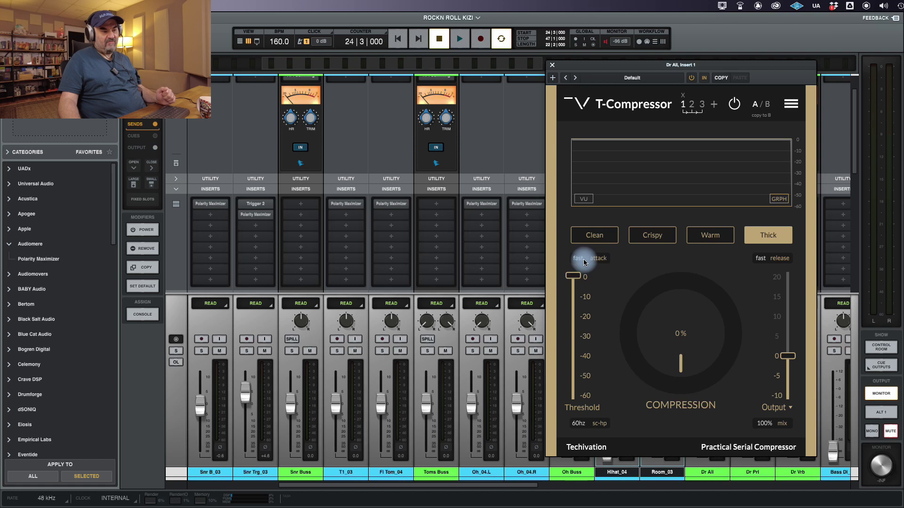
Step: Set the release to slow and try the compression and threshold controls, returning them to 0% and 0 dB
left_click(762, 260)
left_click(763, 261)
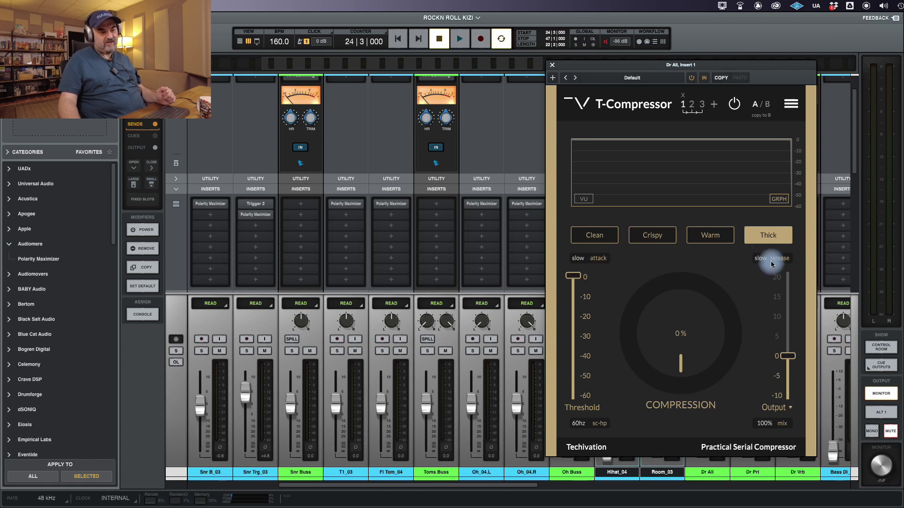
left_click_drag(699, 335, 759, 386)
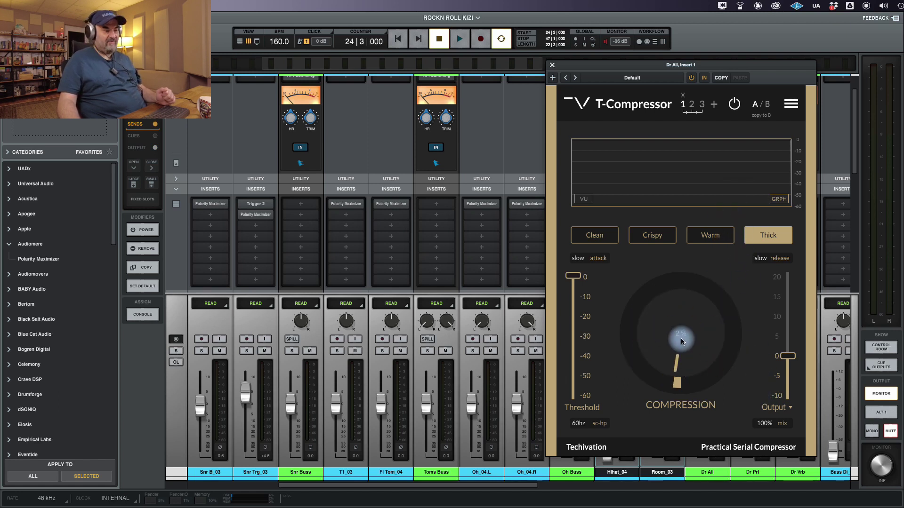
left_click_drag(573, 278, 583, 254)
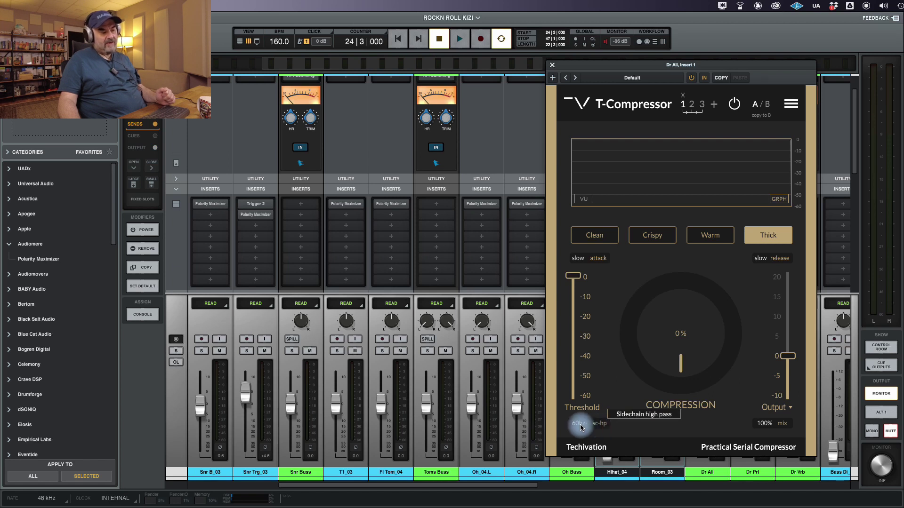
Step: Try adjusting the sidechain high-pass and the mix amount, returning them to 60 Hz and 100%
scroll(579, 427, "up", 1)
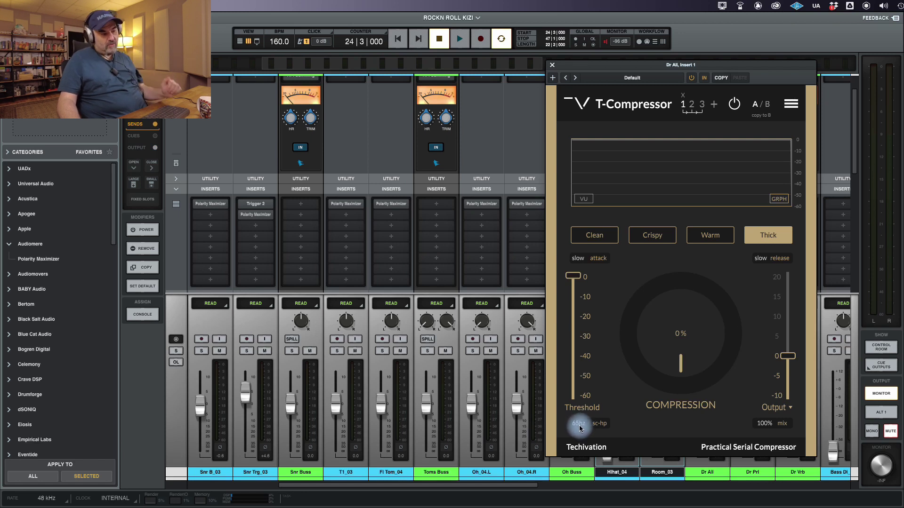
scroll(580, 428, "down", 1)
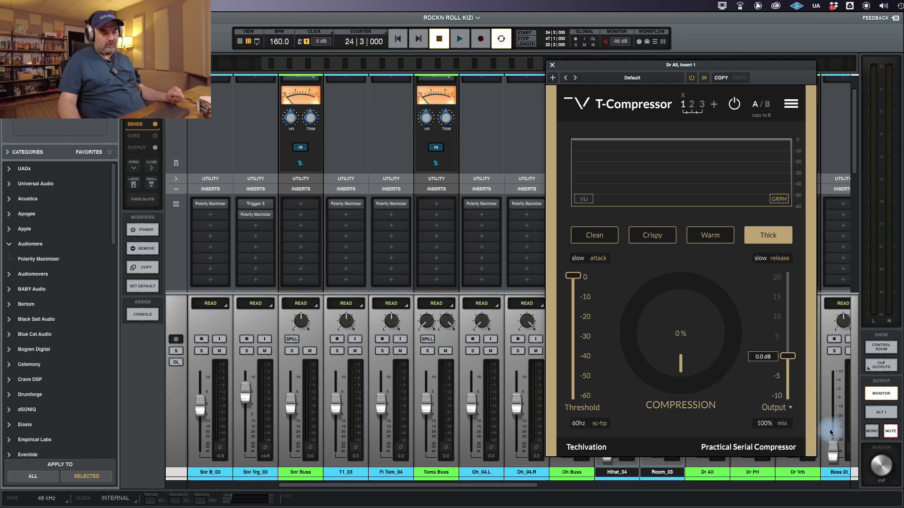
scroll(790, 428, "down", 5)
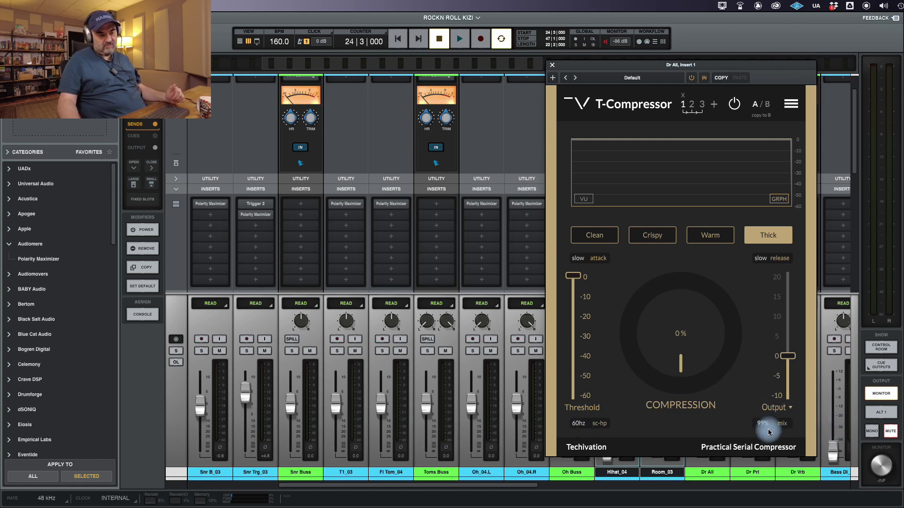
scroll(777, 437, "down", 6)
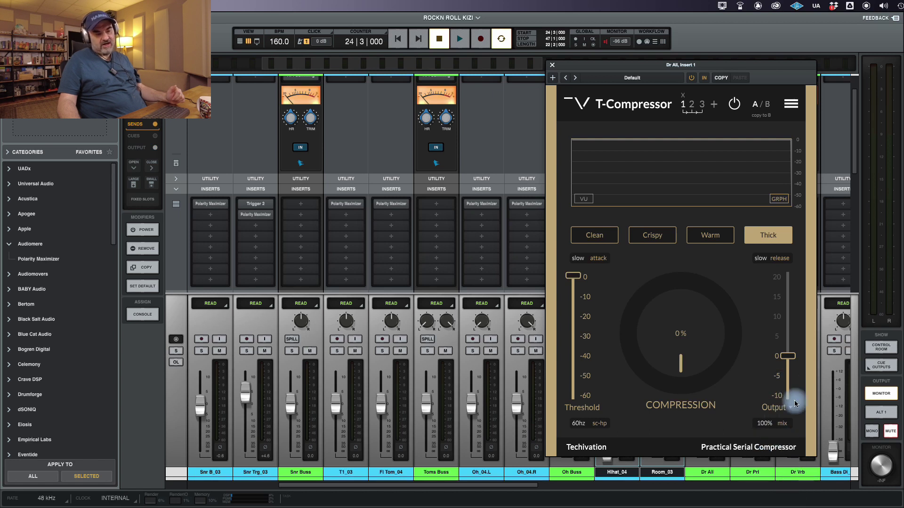
double_click(771, 437)
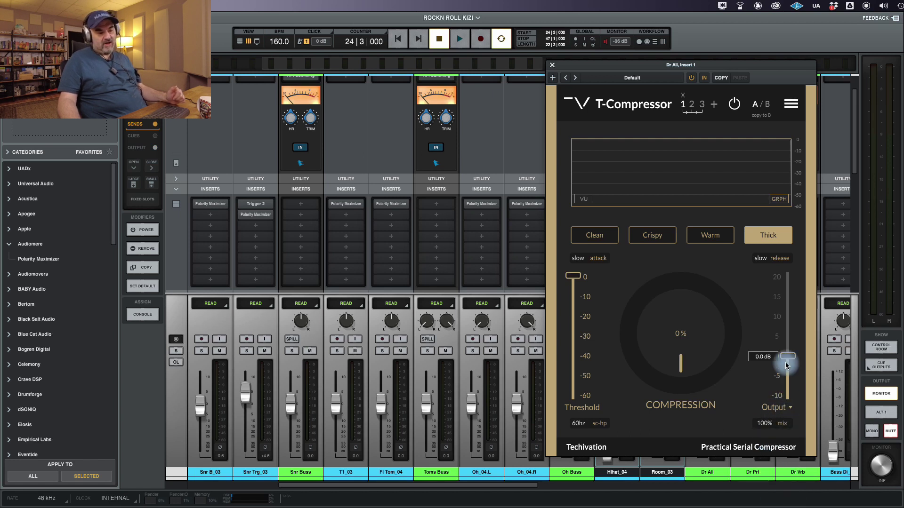
Step: Raise the output gain to about 7.1 dB, switch the gain slider to Input and set it to 0.0 dB
scroll(790, 338, "up", 1)
scroll(790, 334, "up", 5)
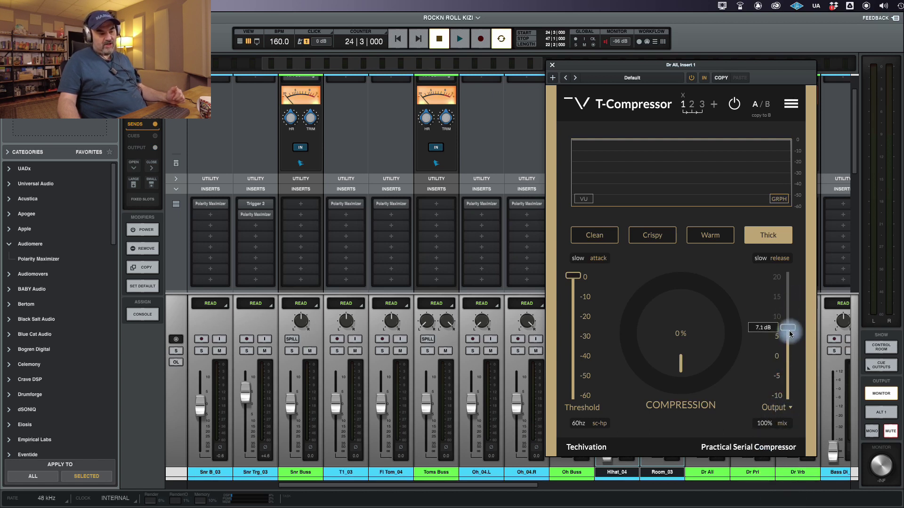
left_click(790, 407)
left_click(794, 424)
left_click_drag(787, 325, 787, 363)
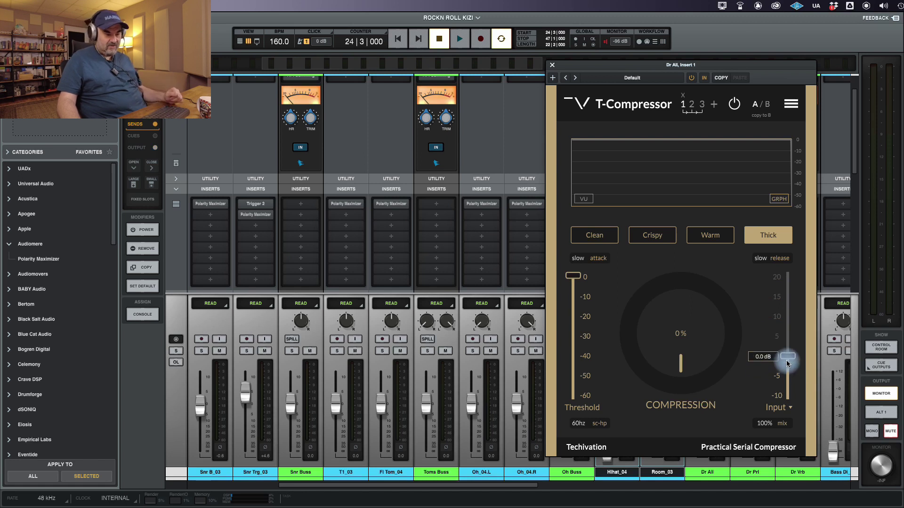
Step: Switch the gain slider back to Output and set it to about -0.2 dB
left_click(795, 406)
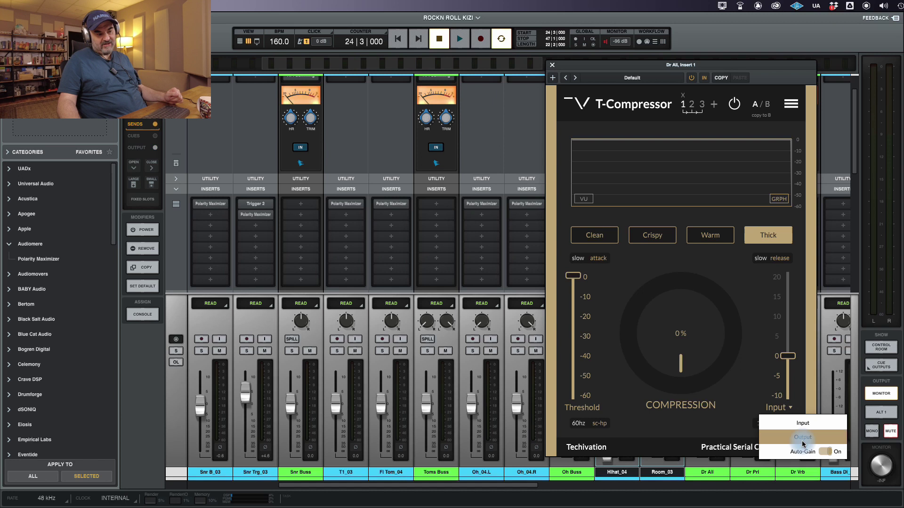
left_click(800, 434)
left_click_drag(791, 328, 793, 359)
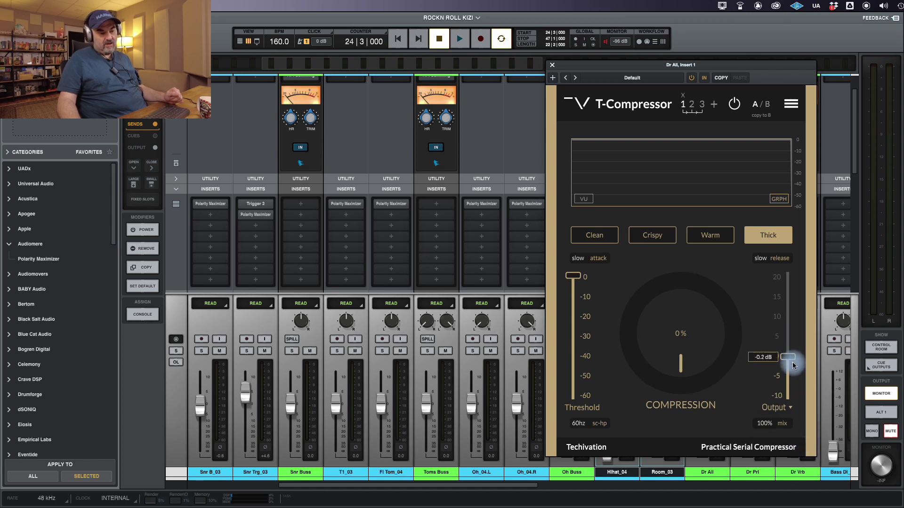
Step: Try the Auto-Gain switch in the gain options, leaving it on, and start playback of the drum mix
left_click(786, 407)
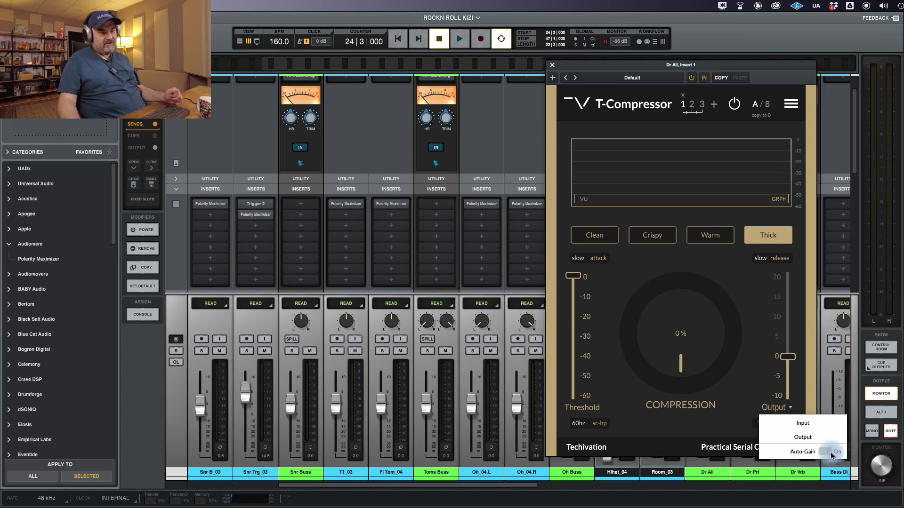
left_click(830, 452)
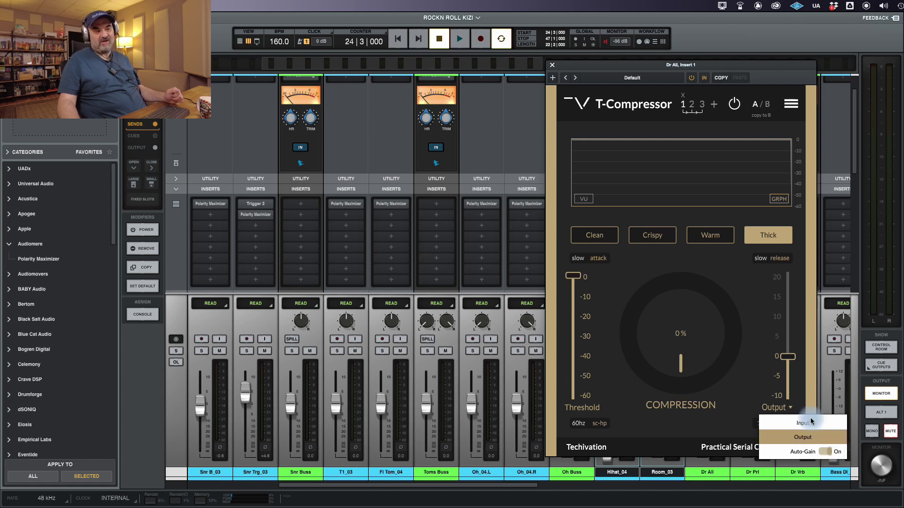
left_click(757, 324)
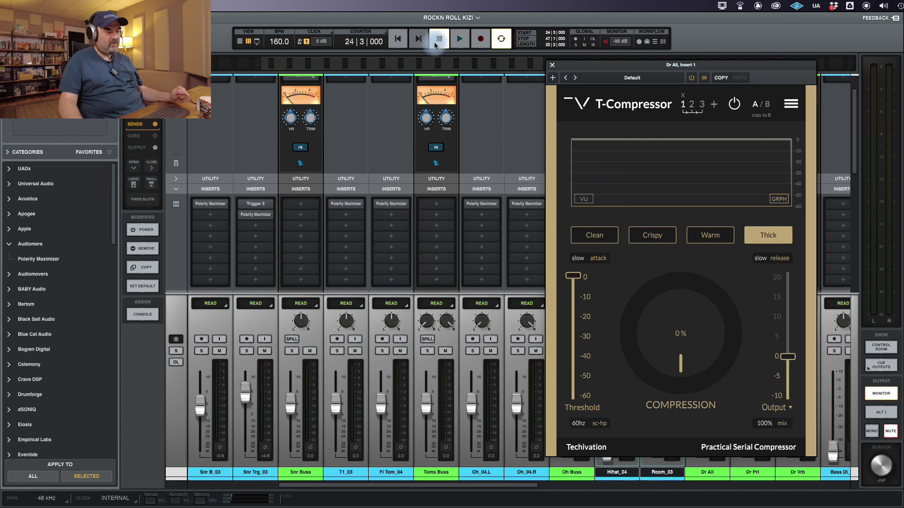
left_click(460, 45)
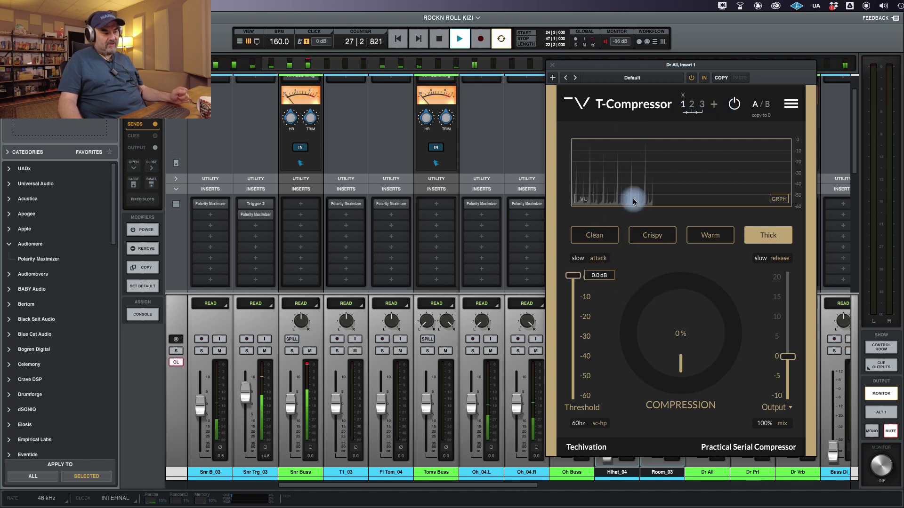
Step: Set compressor 1 to about 49% compression, choose the Clean character and lower its threshold to about -25.2 dB
mouse_move(566, 298)
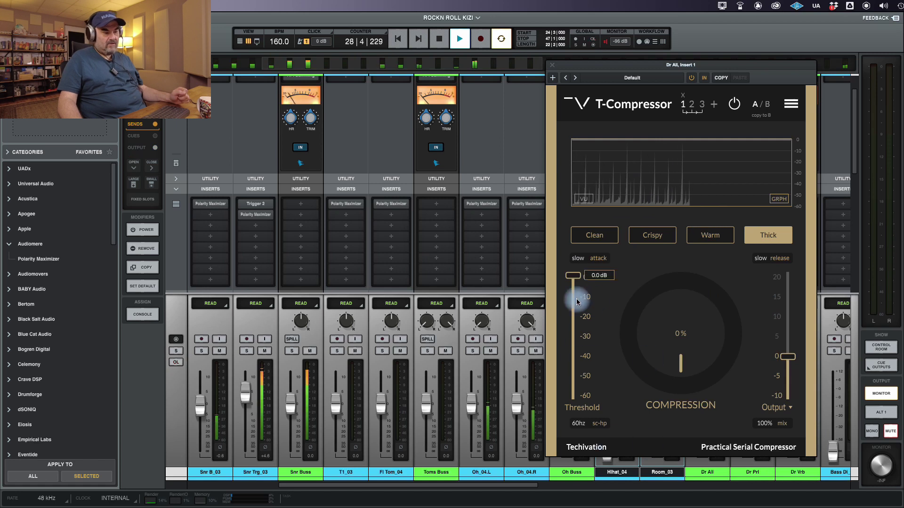
left_click_drag(685, 320, 710, 259)
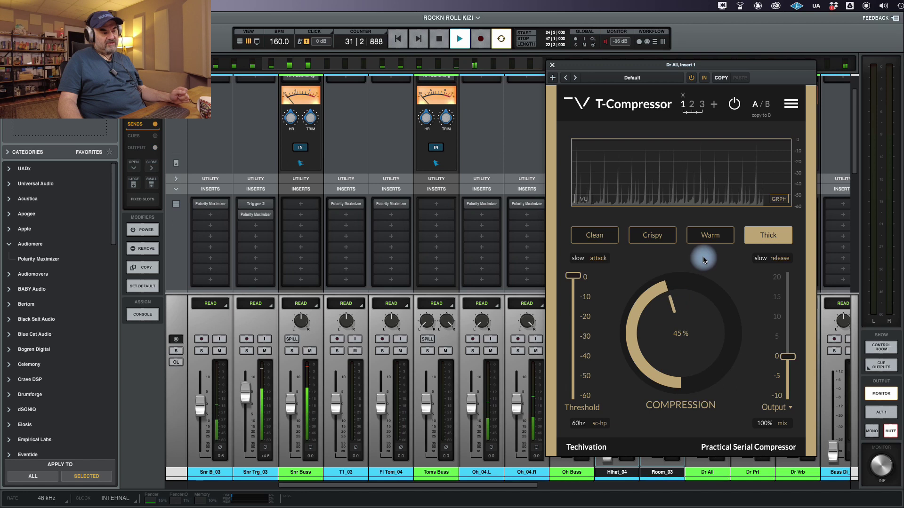
left_click(594, 235)
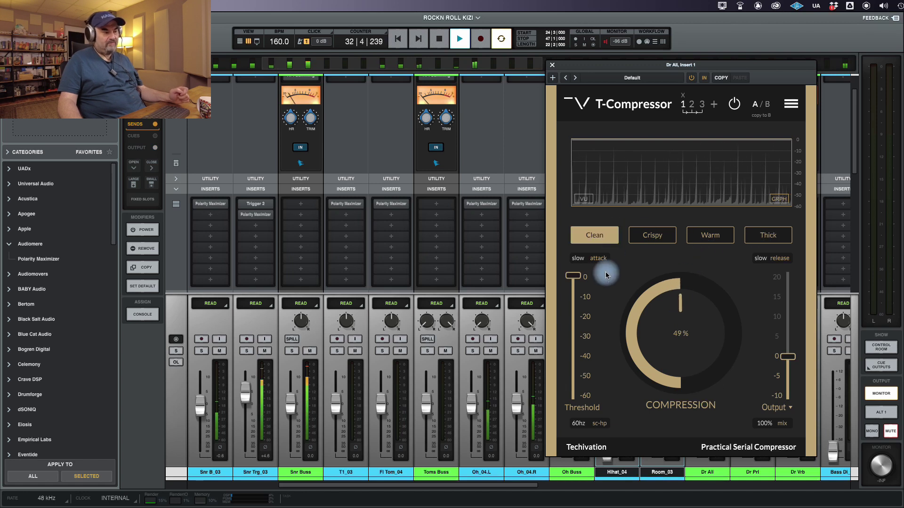
left_click_drag(577, 279, 587, 331)
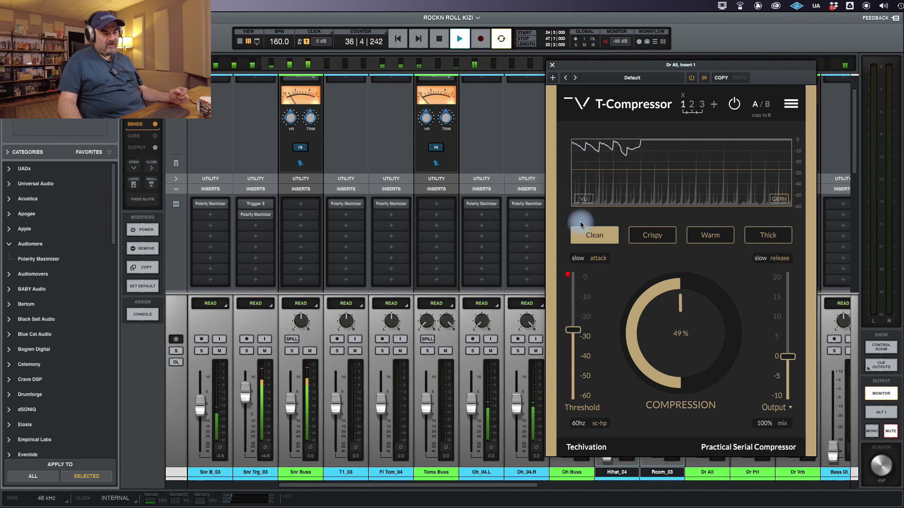
left_click(578, 330)
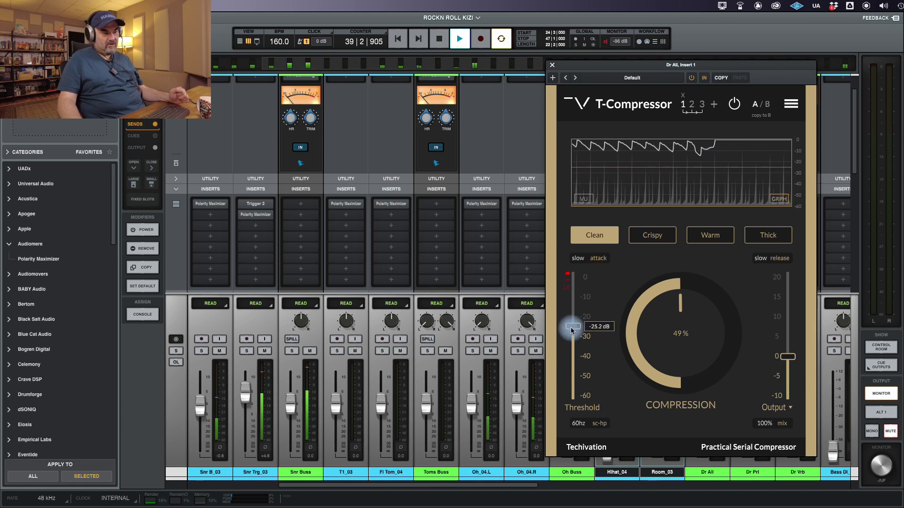
Step: Raise compressor 1's compression to 64% and lower its threshold to about -28 dB
left_click(598, 260)
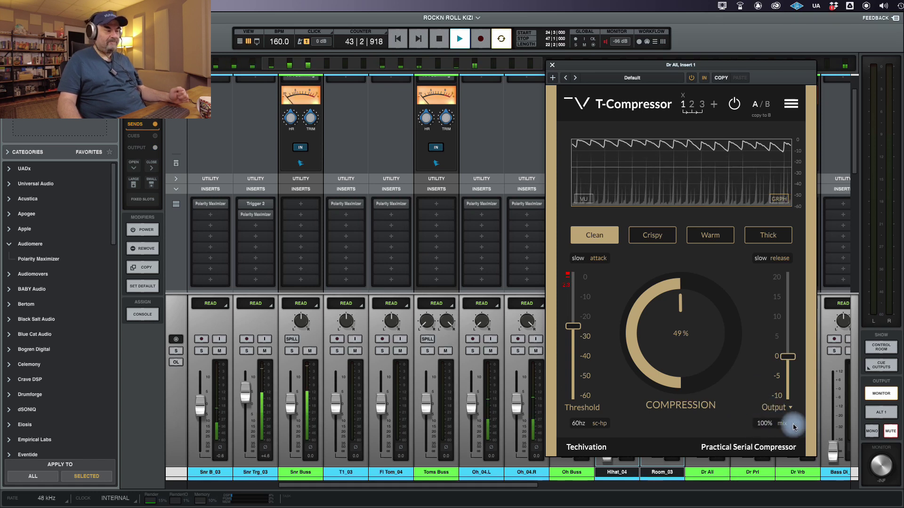
mouse_move(583, 329)
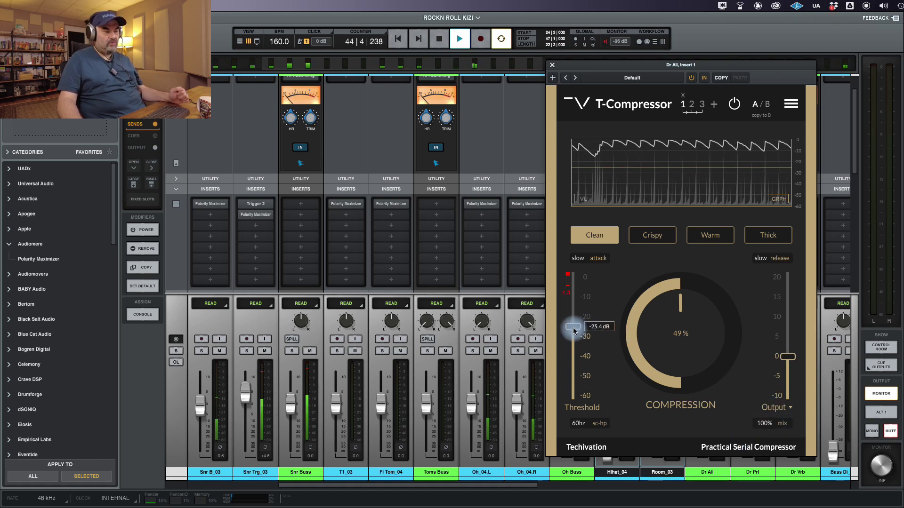
left_click_drag(684, 323, 691, 313)
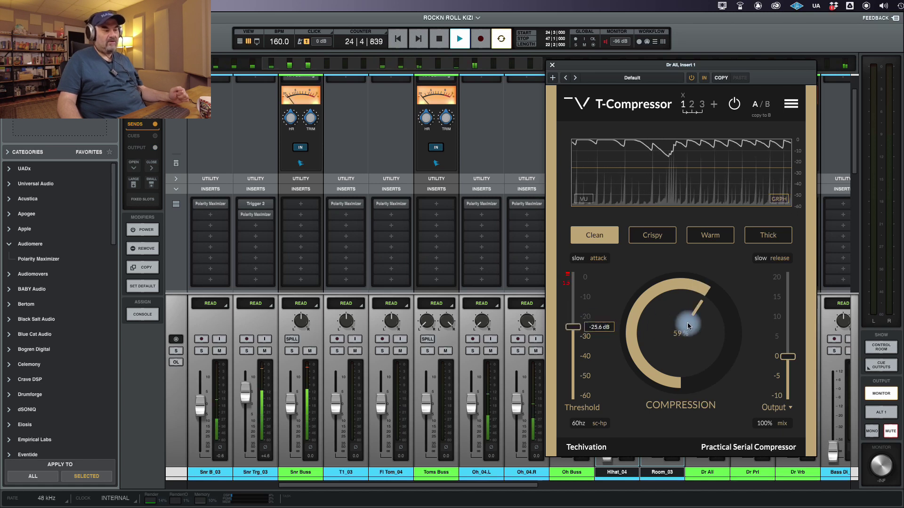
left_click_drag(678, 347, 696, 323)
left_click_drag(573, 327, 576, 336)
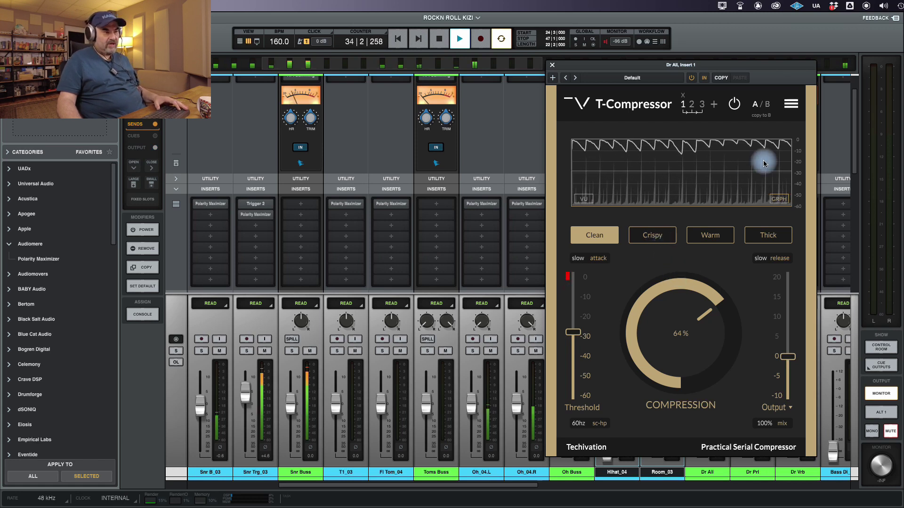
Step: Set compressor 2 to the Crispy character with 50% compression, a threshold of about -21 dB and fast attack
left_click(692, 104)
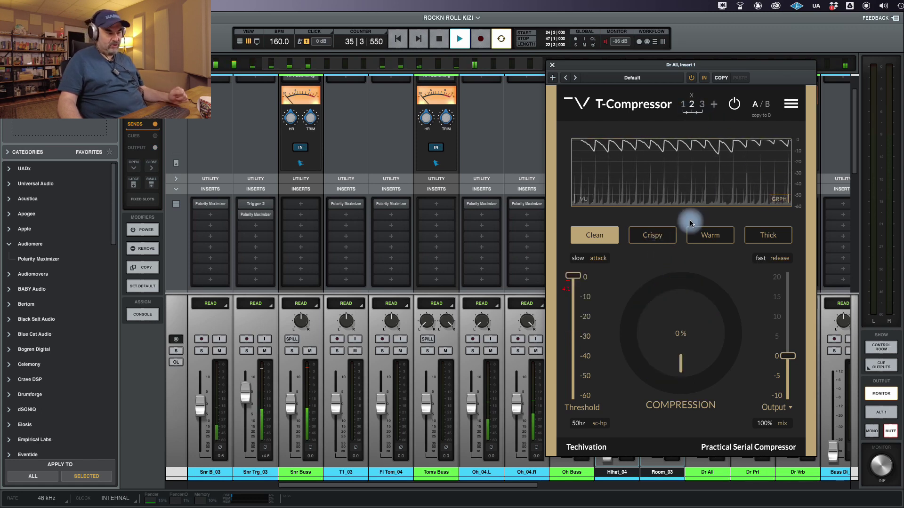
left_click(658, 245)
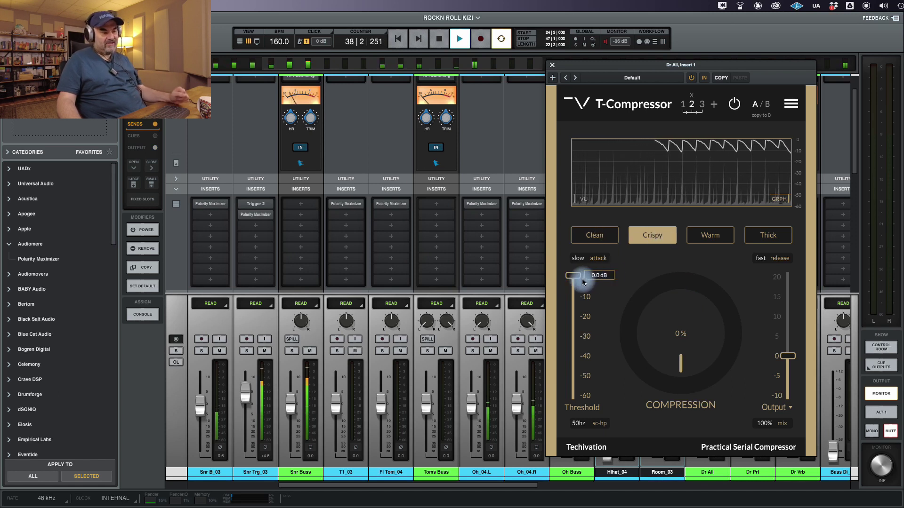
left_click_drag(681, 331, 716, 236)
left_click_drag(577, 282, 584, 318)
left_click(577, 258)
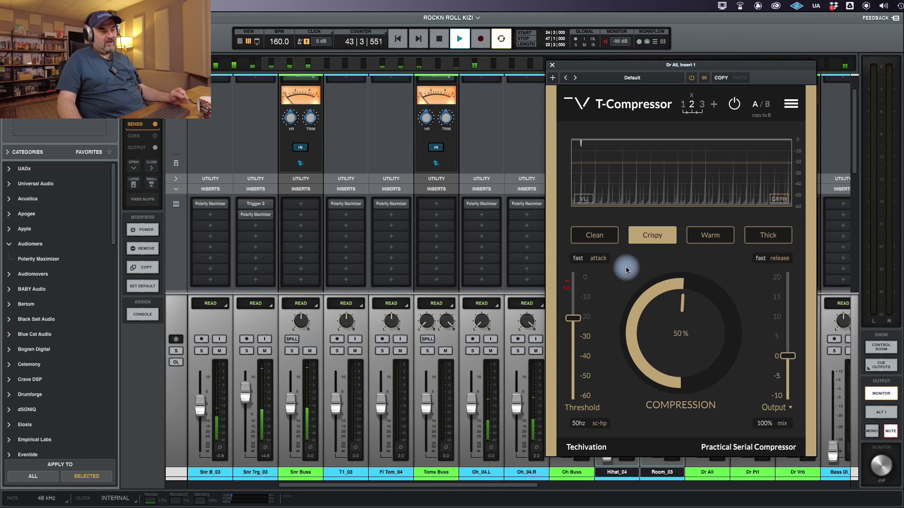
Step: Set compressor 2's attack and release to slow, threshold to about -29.4 dB and mix to 59%, and adjust its compression amount
left_click(579, 258)
left_click(752, 259)
left_click_drag(574, 319, 671, 330)
left_click_drag(754, 417, 768, 439)
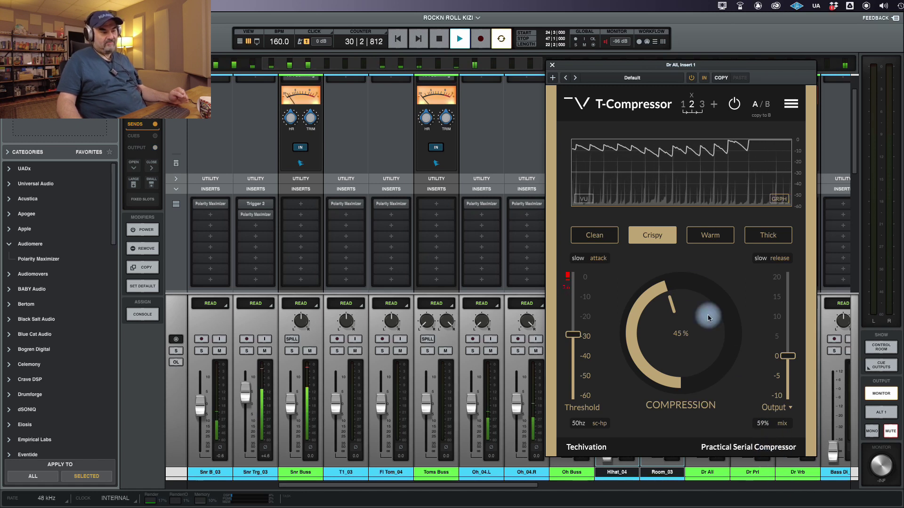
mouse_move(583, 343)
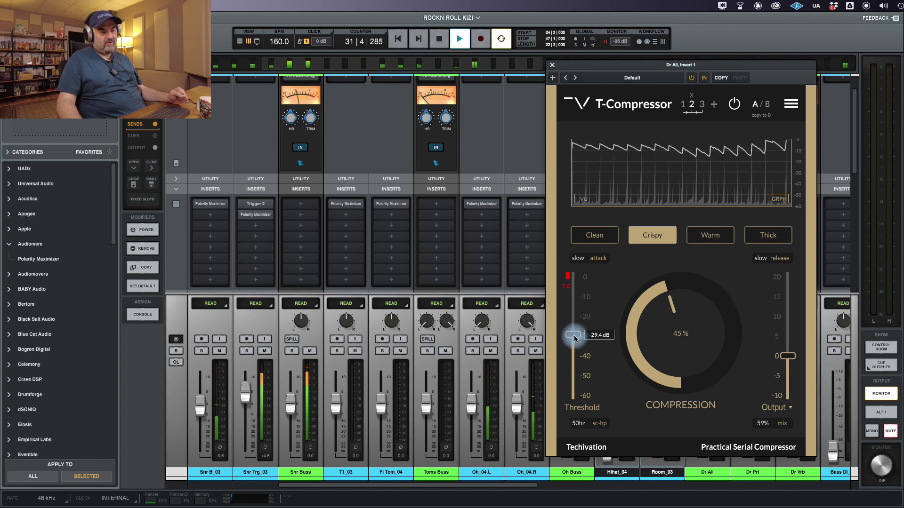
left_click_drag(643, 345, 705, 200)
Step: Set compressor 3 to the Thick character and lower its threshold to about -30 dB
left_click(701, 104)
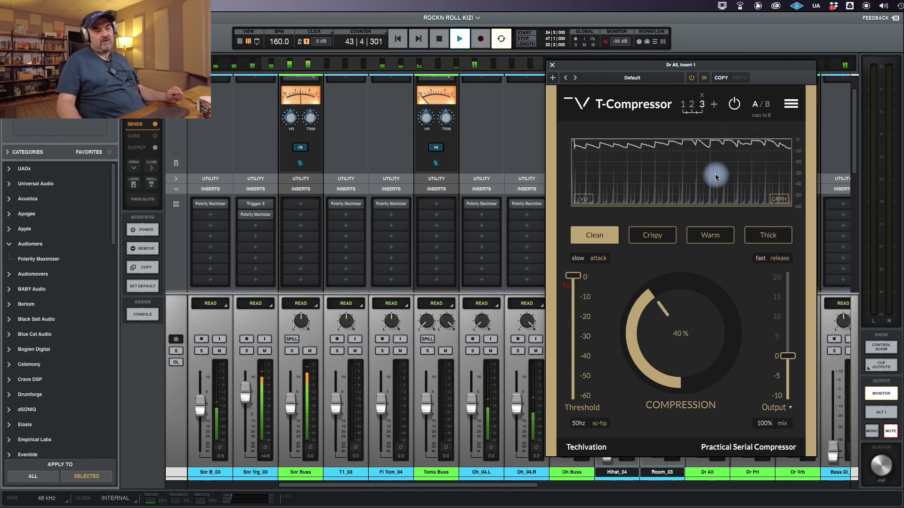
left_click(776, 236)
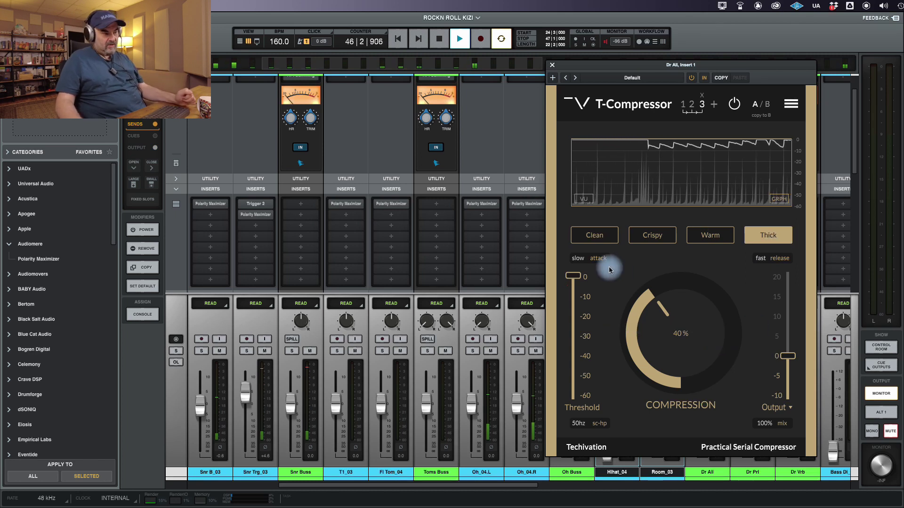
mouse_move(566, 293)
left_click_drag(567, 292, 570, 335)
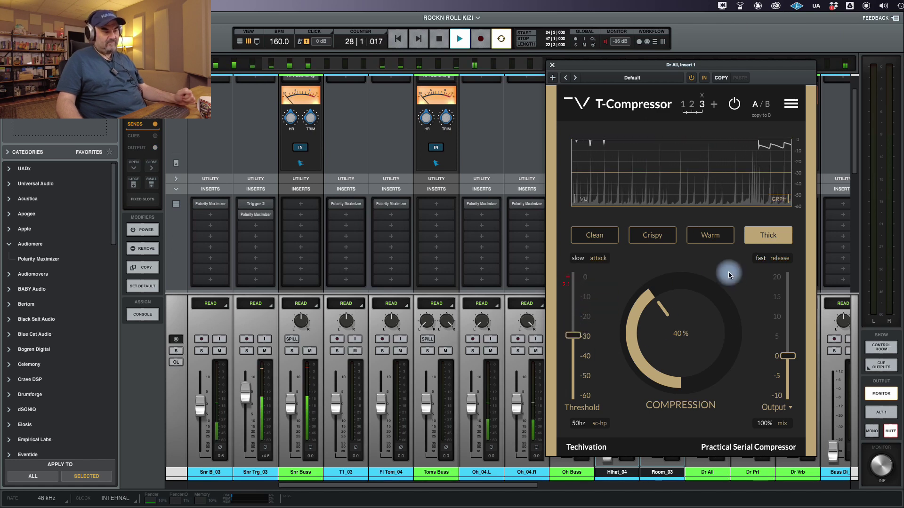
Step: Set compressor 3's sidechain high-pass to 78 Hz, mix to about 60%, compression to 48% and threshold to about -37 dB
left_click_drag(712, 318, 676, 335)
mouse_move(580, 425)
left_mouse_down()
mouse_move(589, 415)
mouse_move(587, 425)
left_mouse_up()
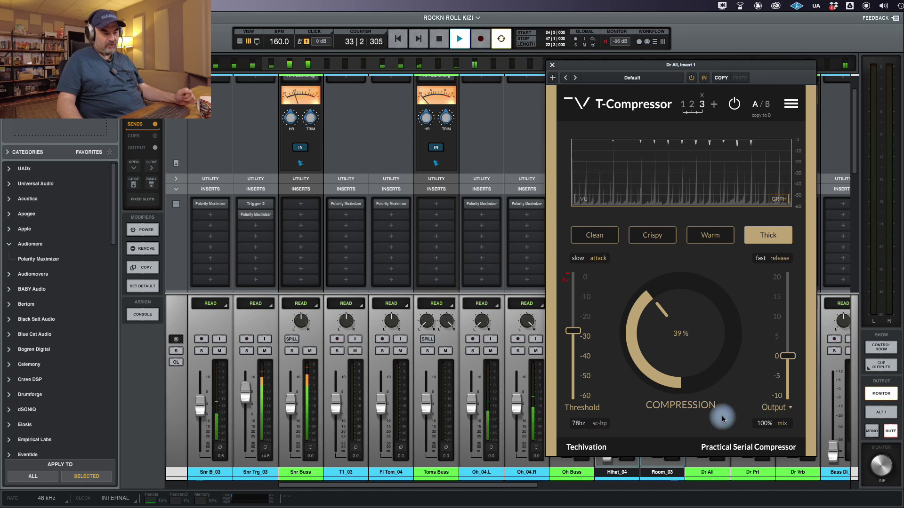
left_click_drag(764, 423, 756, 460)
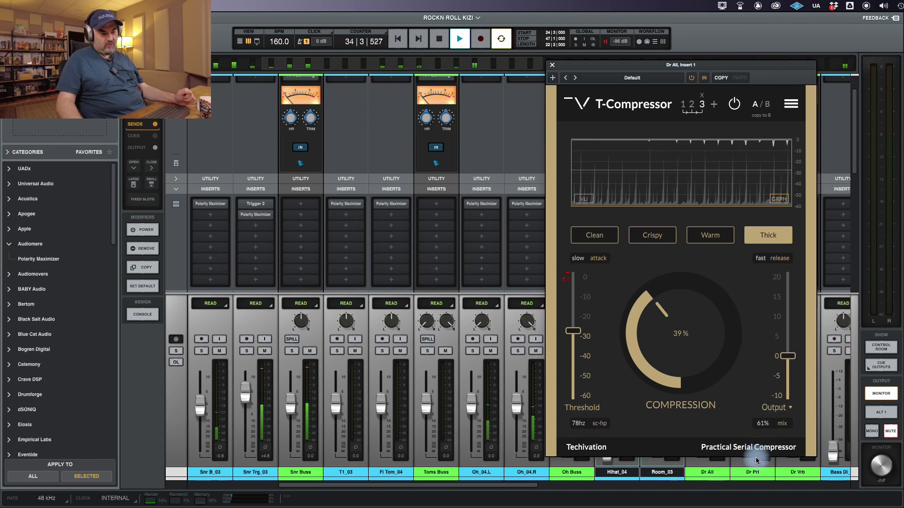
left_click_drag(682, 325, 685, 309)
left_click_drag(573, 331, 573, 357)
left_click_drag(641, 334, 650, 323)
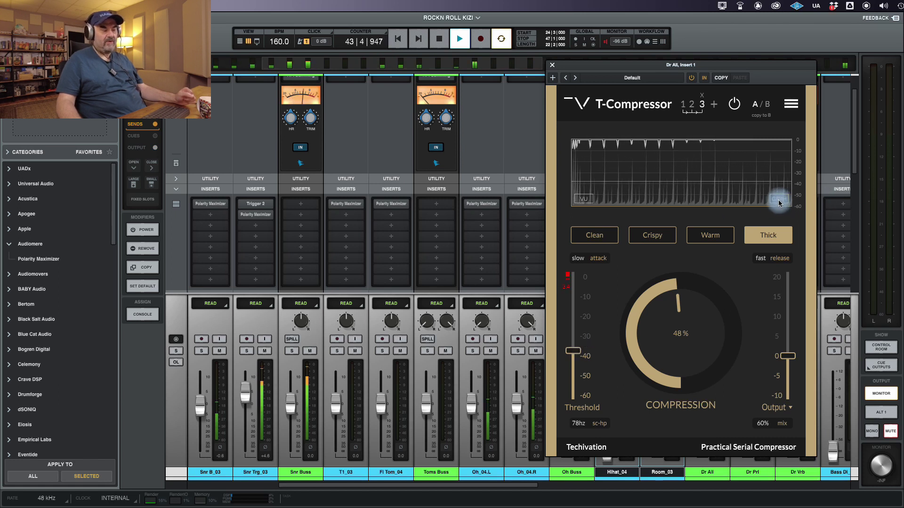
Step: Change the level display to the VU meter, return to compressor 1 and stop playback
left_click(583, 198)
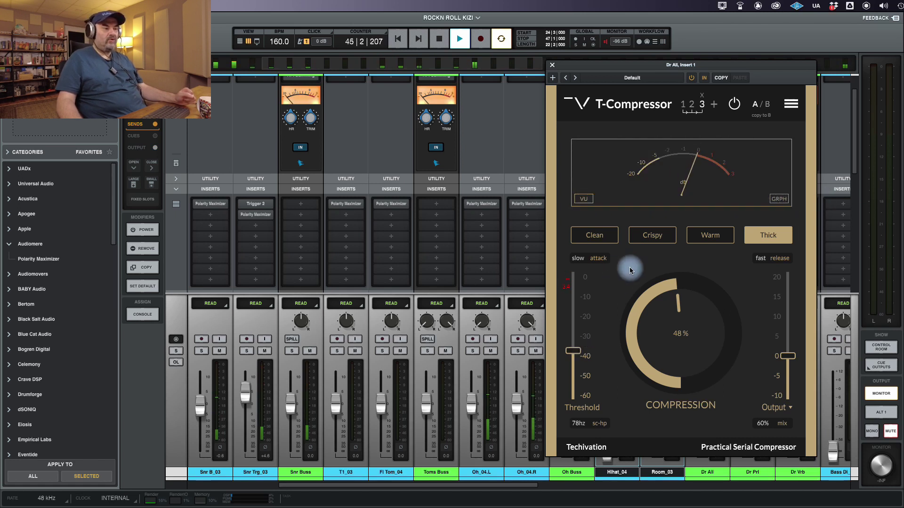
left_click(688, 105)
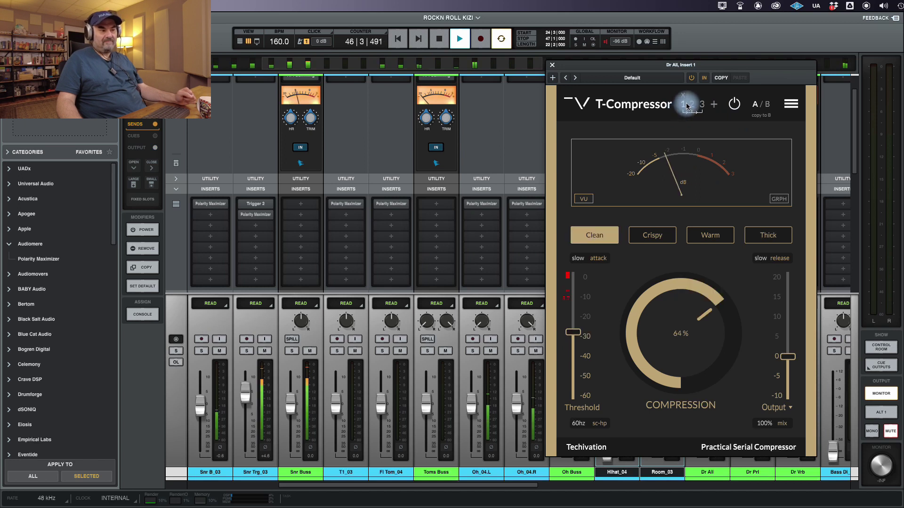
left_click(682, 105)
key("space")
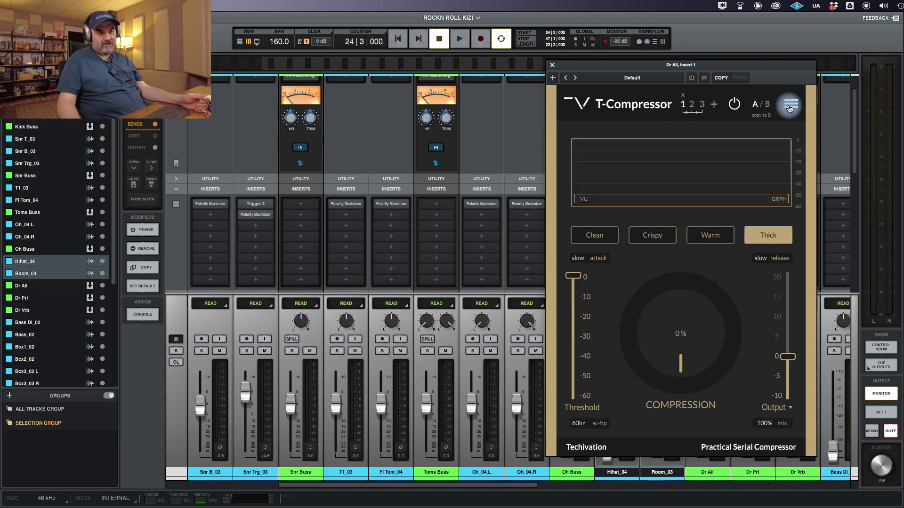
Step: Look through T-Compressor's oversampling, preset and global preset options, leaving them unchanged
left_click(791, 104)
mouse_move(818, 147)
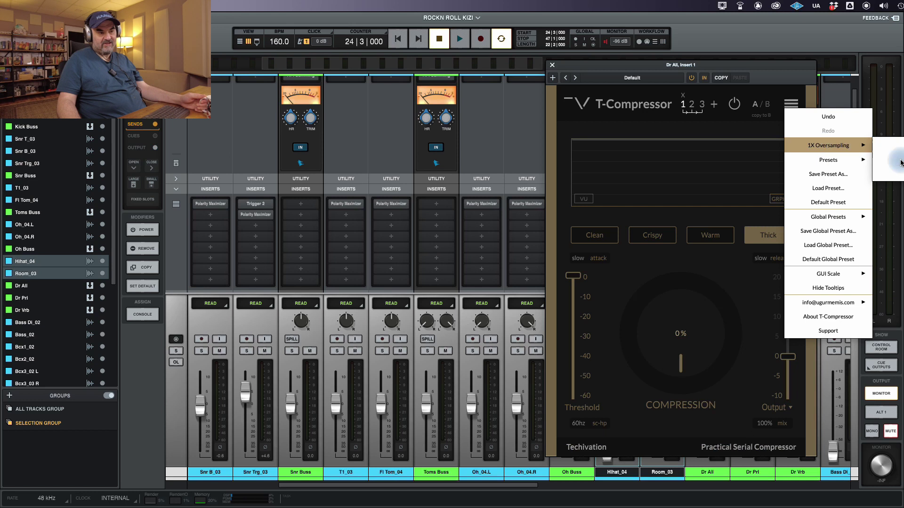
mouse_move(831, 161)
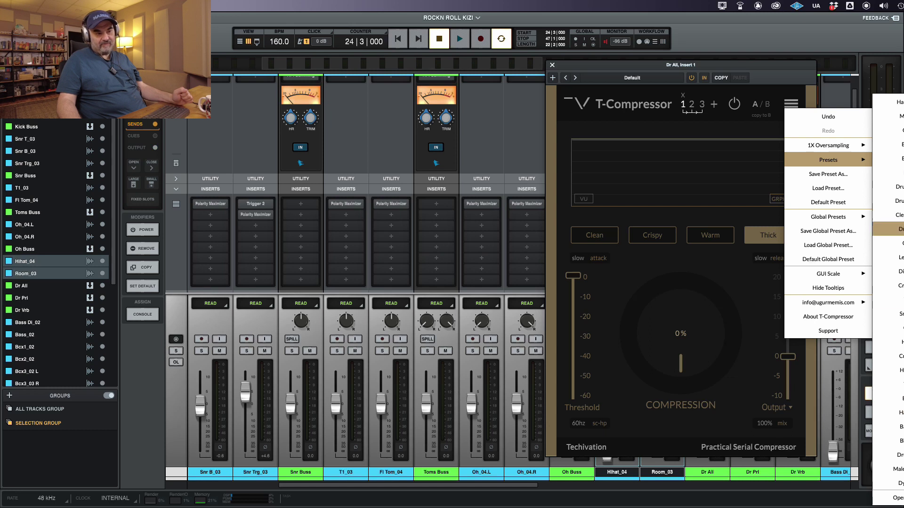
mouse_move(851, 226)
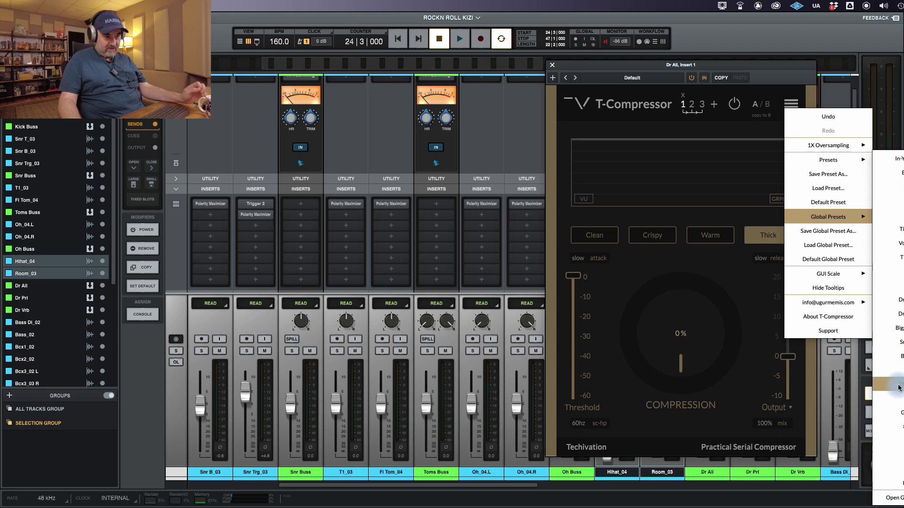
left_click(730, 155)
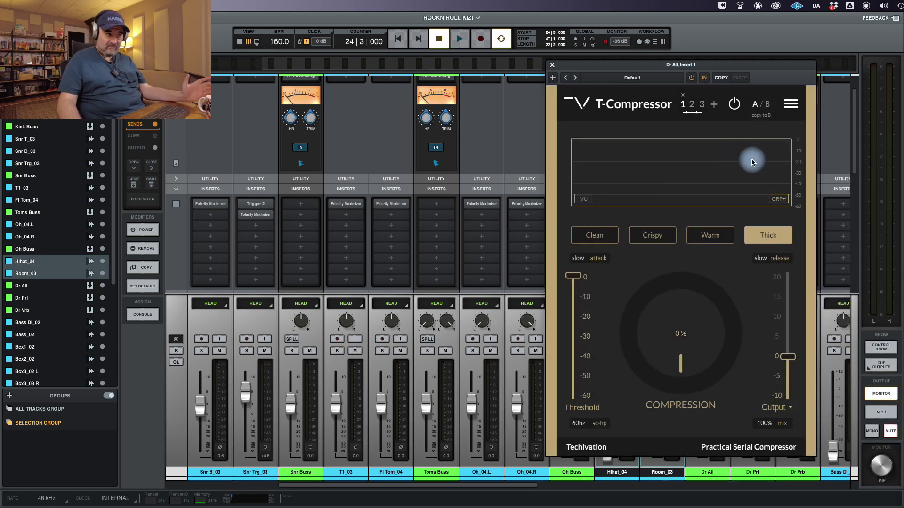
Step: Close the T-Compressor window and remove the plug-in from the first insert of the Dr All bus
left_click(553, 66)
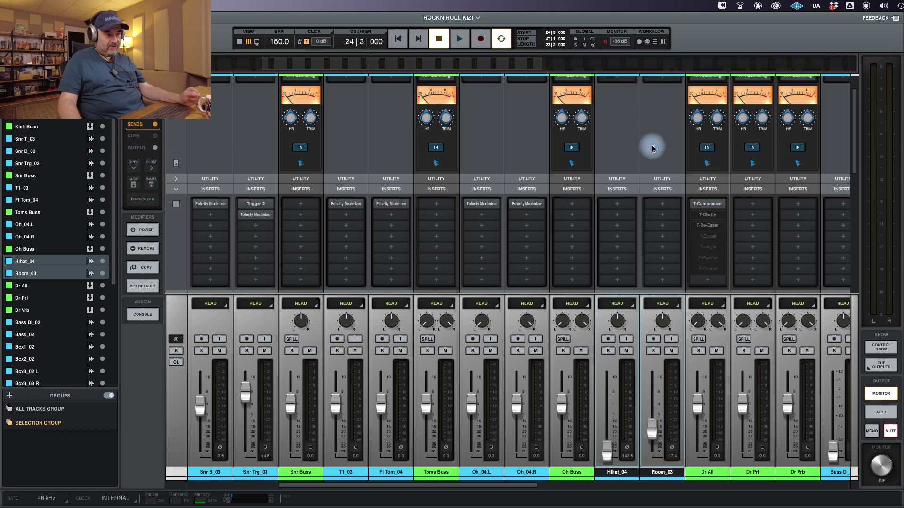
left_click(718, 207)
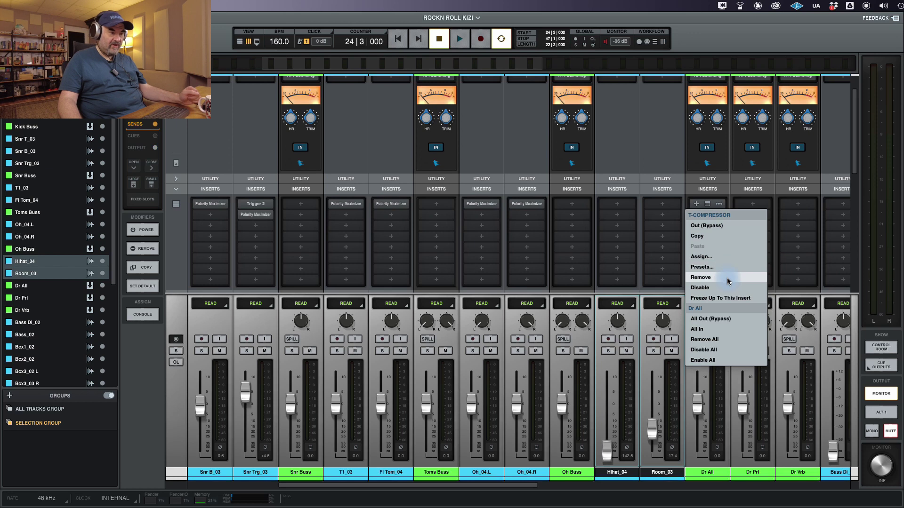
left_click(719, 222)
left_click(709, 207)
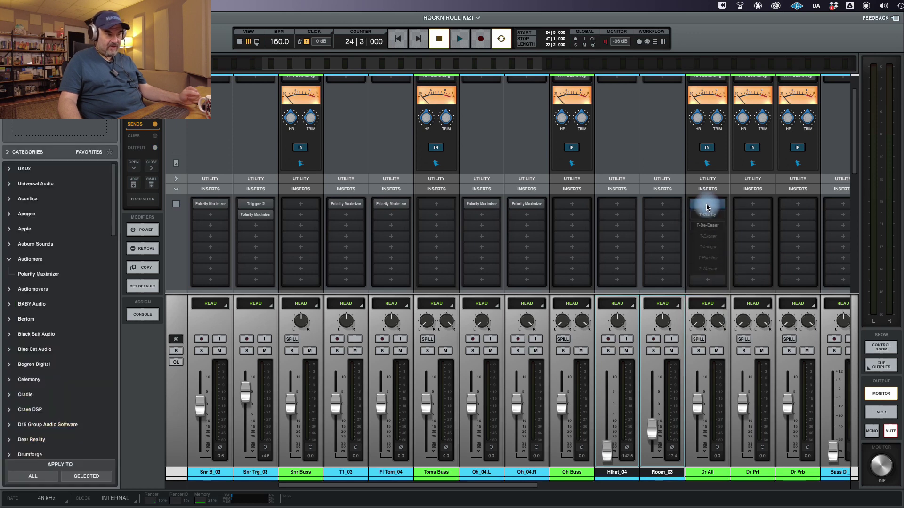
left_click(706, 207)
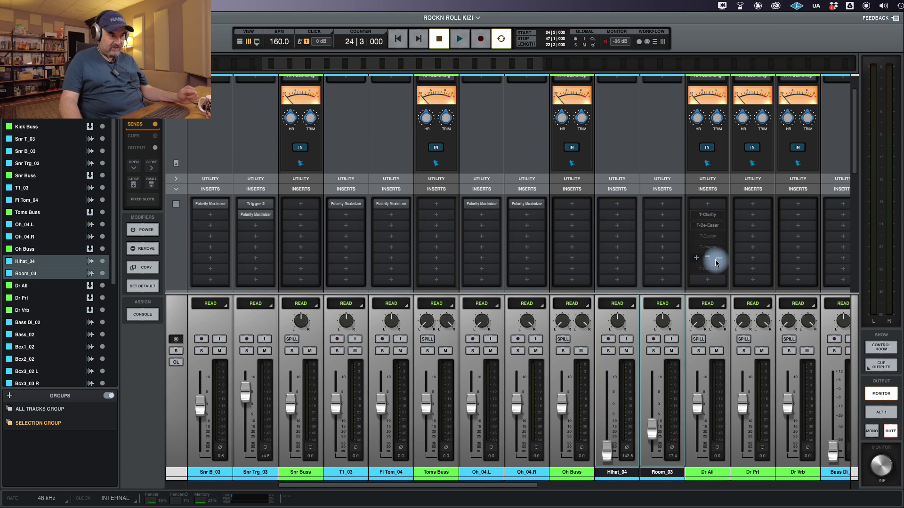
Step: Enable T-Puncher on the Dr All bus and open its plug-in window
left_click(718, 259)
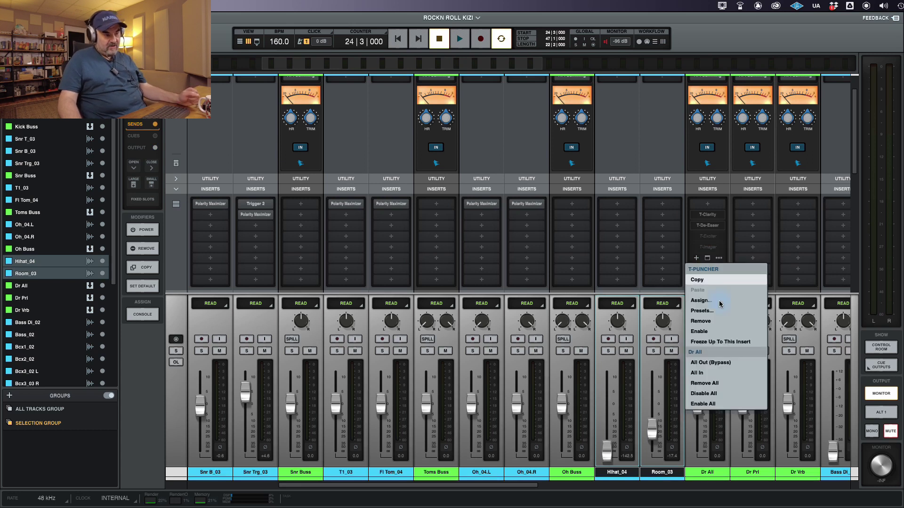
left_click(720, 331)
left_click(708, 259)
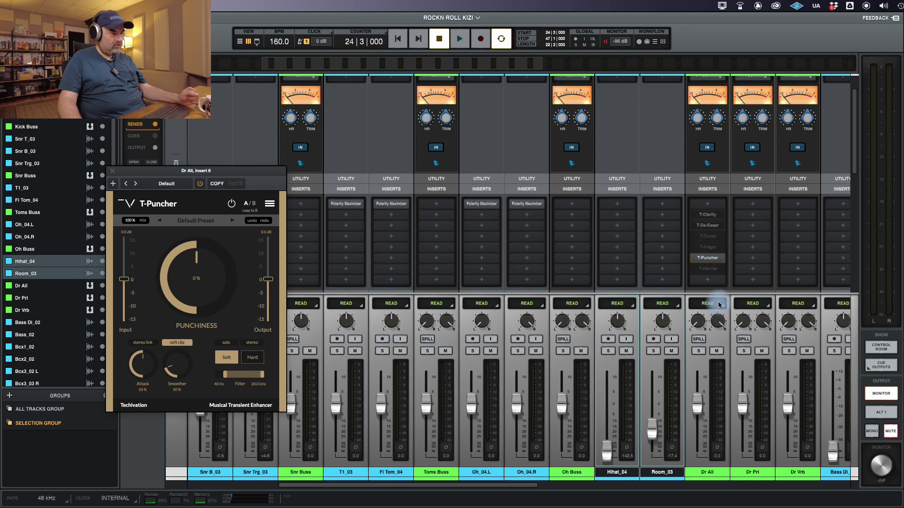
Step: Move the T-Puncher window beside the drum bus channels and enlarge its interface with a bigger GUI scale
left_click_drag(262, 173, 805, 148)
left_click(814, 179)
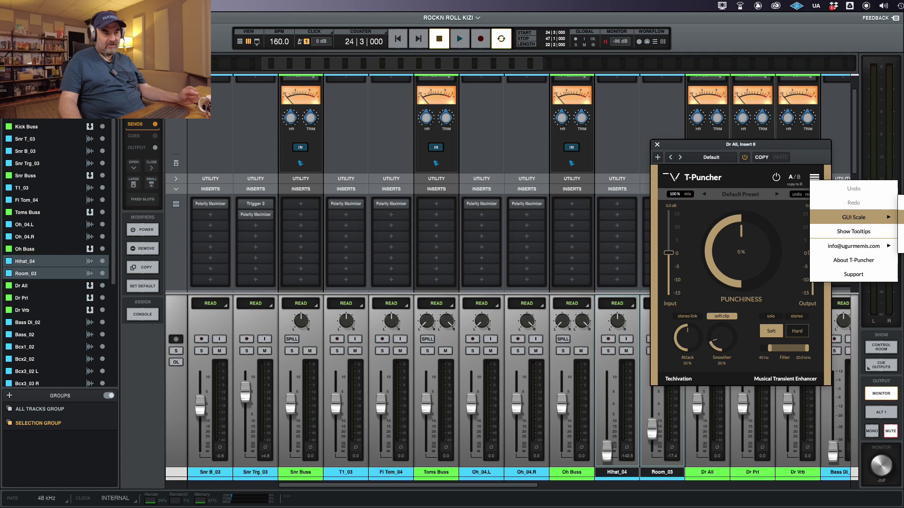
left_click(900, 217)
left_click_drag(794, 153, 789, 129)
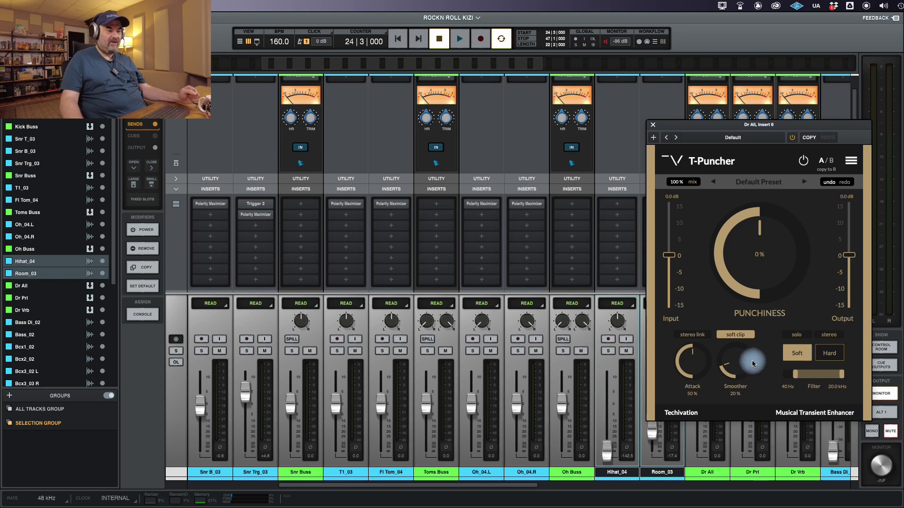
Step: Narrow T-Puncher's filter range to 20 Hz–2.1 kHz, leaving soft clip on and Punchiness at 0%
mouse_move(775, 250)
left_mouse_down()
mouse_move(770, 278)
mouse_move(783, 245)
mouse_move(769, 275)
mouse_move(777, 251)
left_mouse_up()
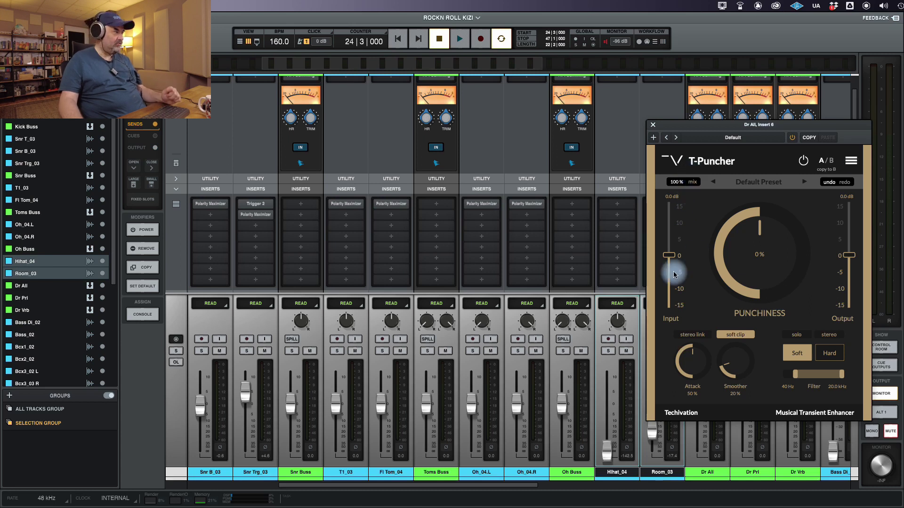
left_click(736, 339)
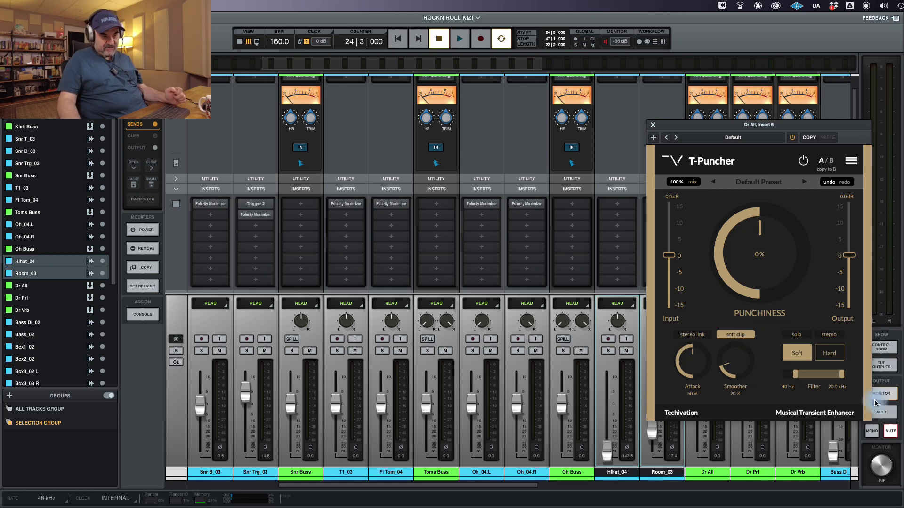
left_click_drag(841, 376, 817, 378)
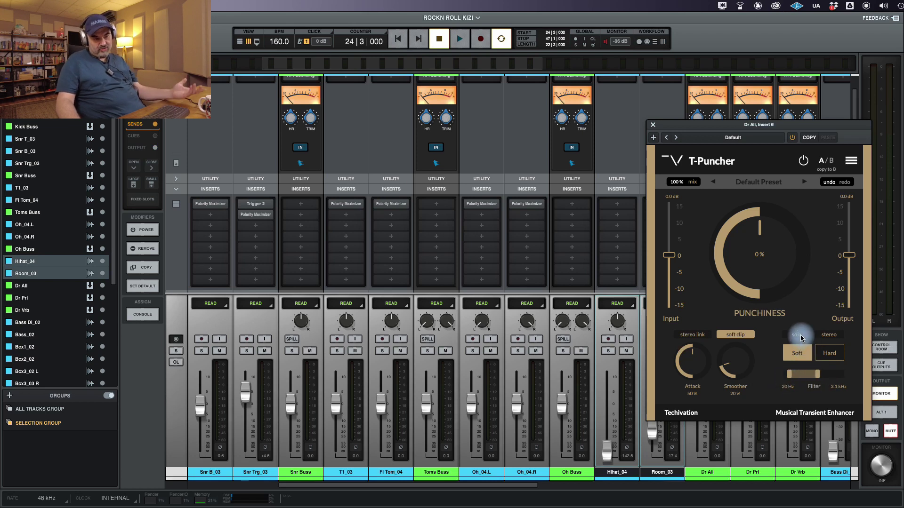
Step: Look through T-Puncher's stereo, mid and side processing choices and keep it on stereo
left_click(824, 335)
left_click(824, 335)
left_click(825, 336)
left_click(825, 336)
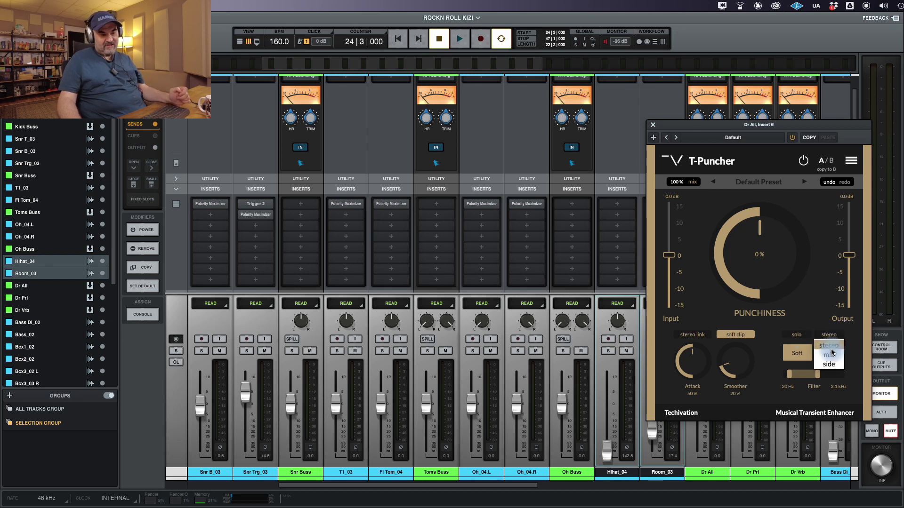
left_click(830, 341)
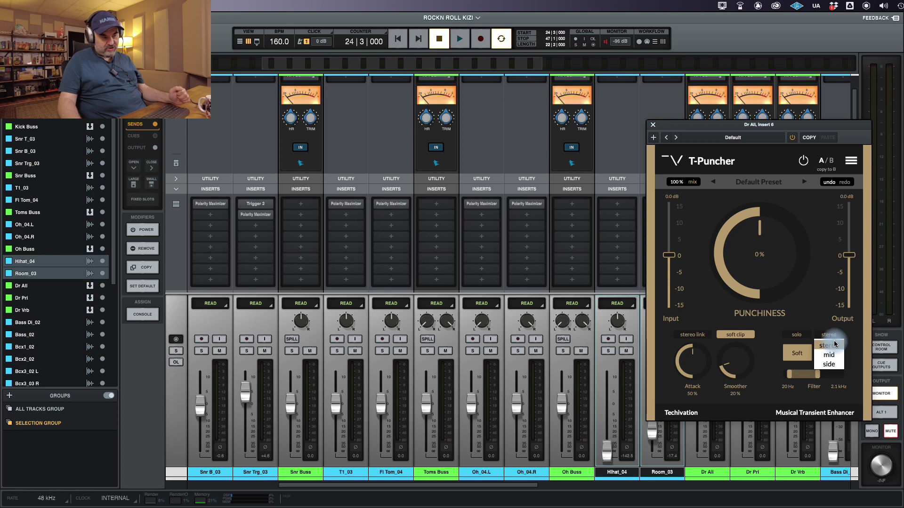
left_click(834, 344)
Step: Turn on stereo link, try the Attack control back to 50%, and set Smoother to 26%
left_click(705, 337)
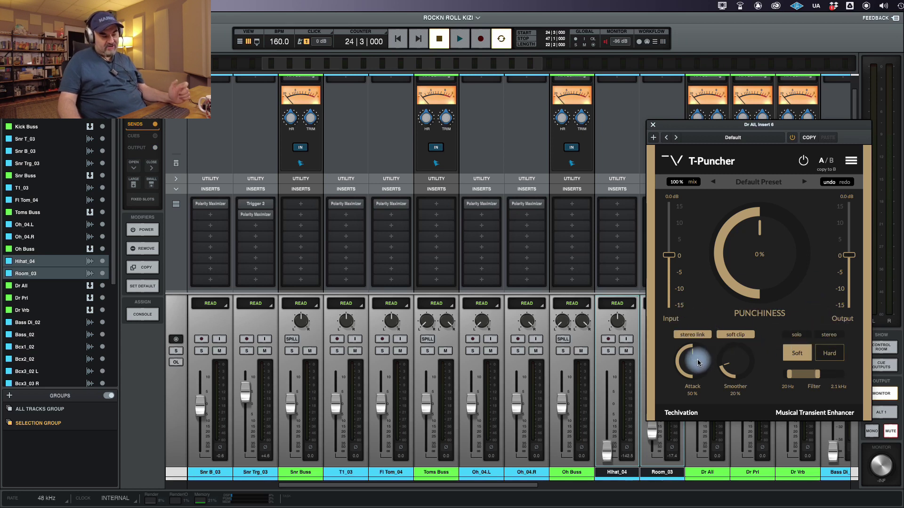
left_click_drag(699, 363, 699, 358)
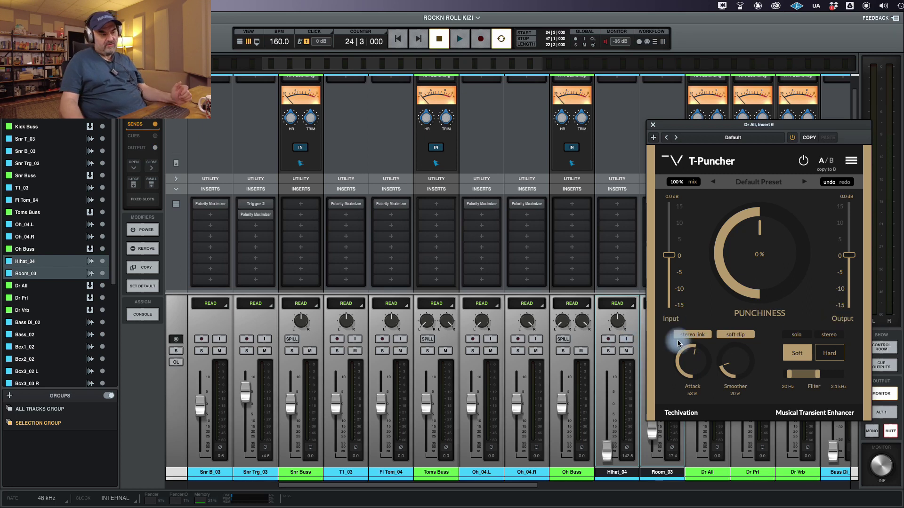
left_click_drag(697, 362, 735, 380)
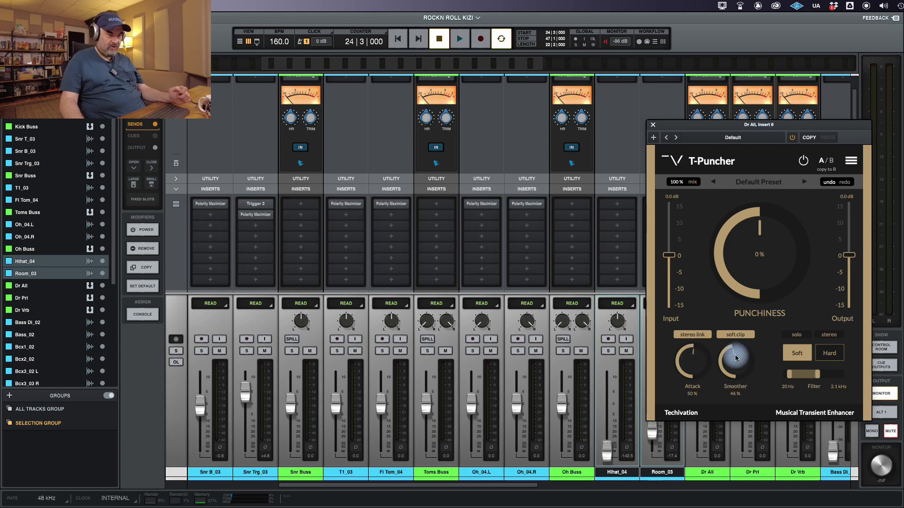
left_click_drag(735, 364, 740, 393)
Step: Play the loop with T-Puncher bypassed, re-enable the plug-in and turn Punchiness down to -100%
left_click(535, 204)
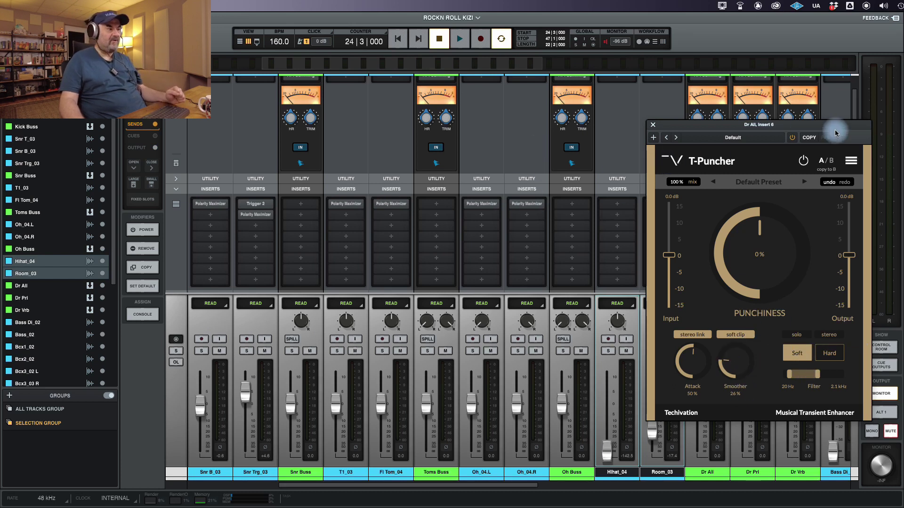
left_click(468, 41)
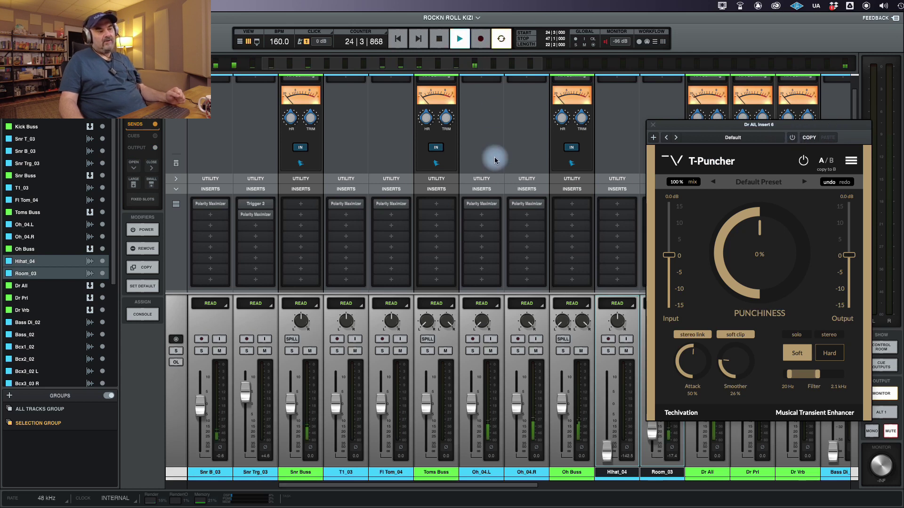
left_click_drag(721, 249, 762, 245)
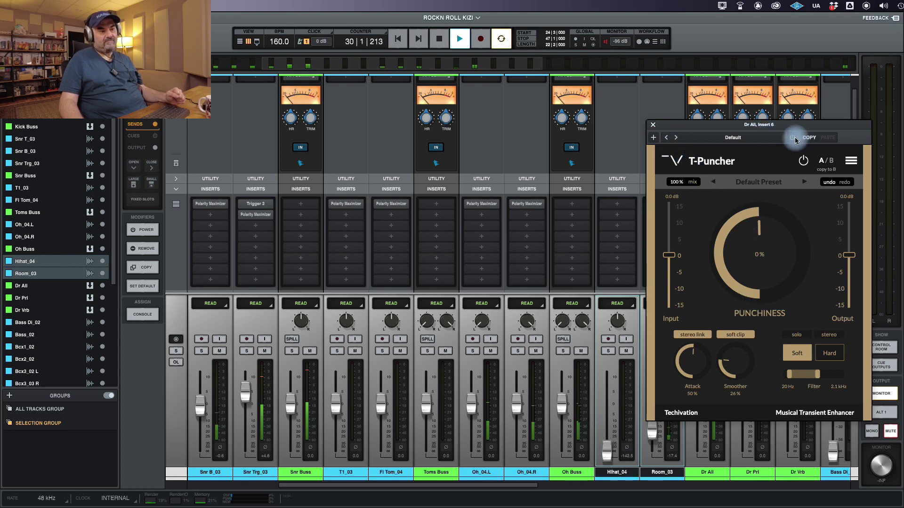
left_click_drag(763, 238, 756, 315)
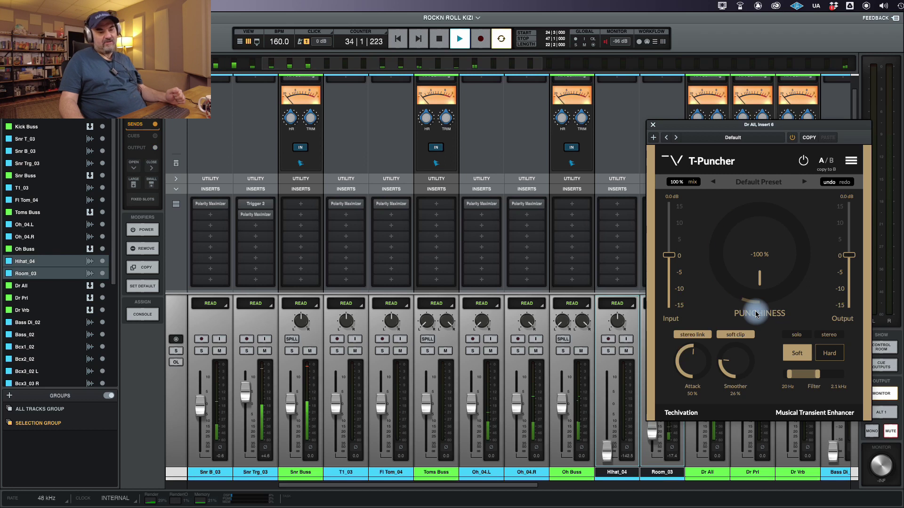
Step: Audition Hard mode with Punchiness at 60%, Smoother at 39% and the filter limited to 20–276 Hz
left_click_drag(760, 270, 784, 190)
left_click_drag(816, 372, 723, 370)
left_click(796, 334)
left_click(829, 353)
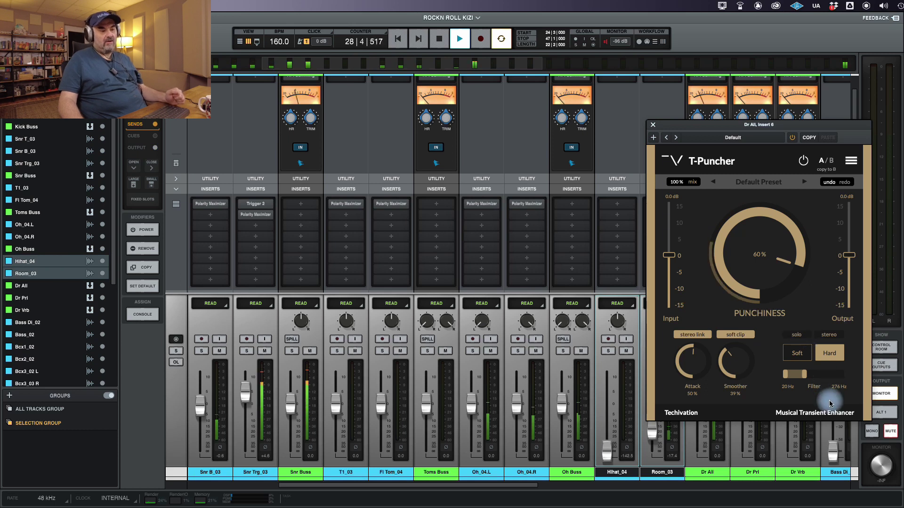
Step: Set Punchiness to 48% and Attack to 84%, and reopen the filter to 20 Hz–20.0 kHz
left_click_drag(758, 256, 759, 258)
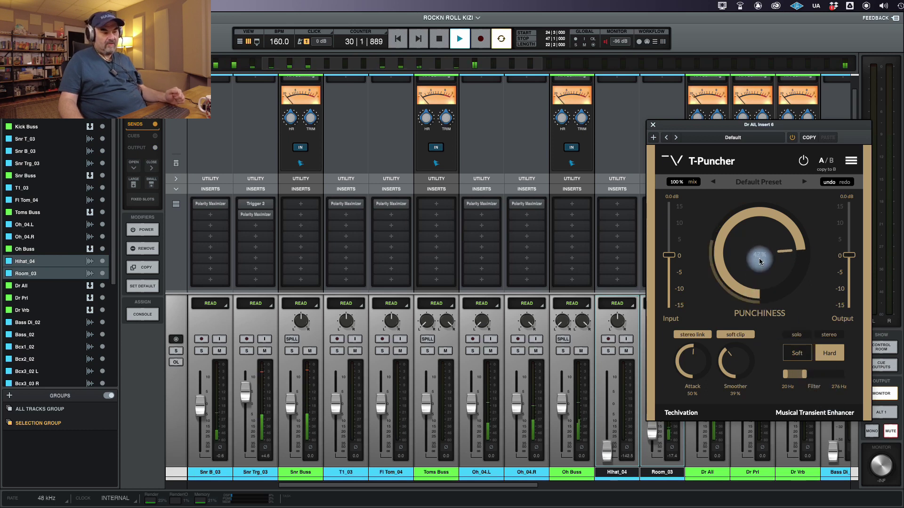
left_click_drag(692, 372, 709, 325)
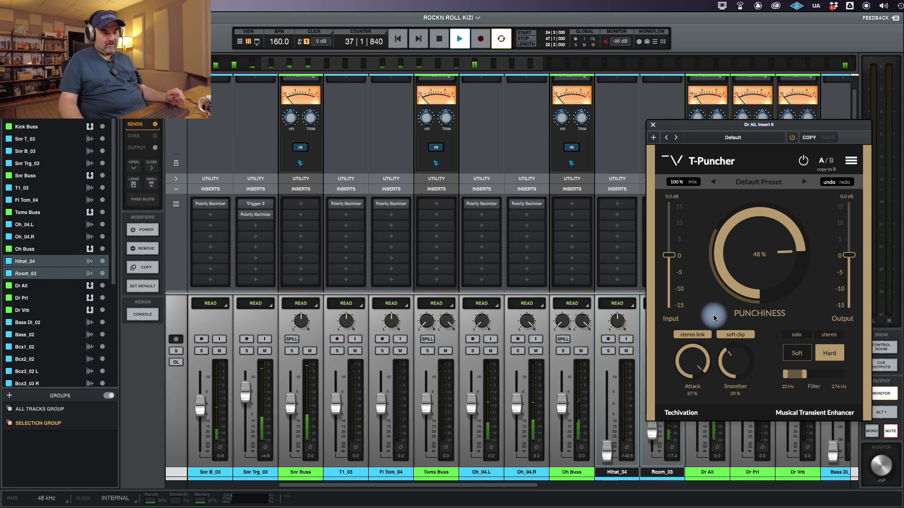
double_click(793, 384)
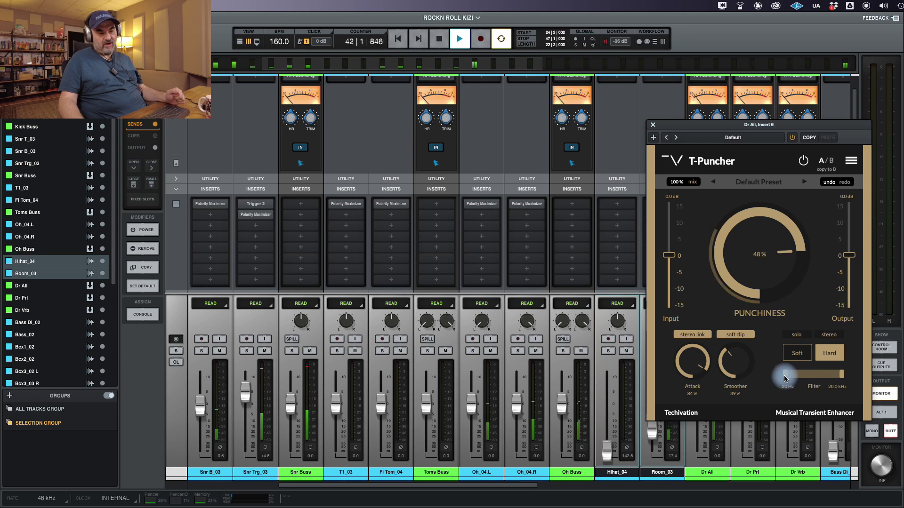
left_click(842, 375)
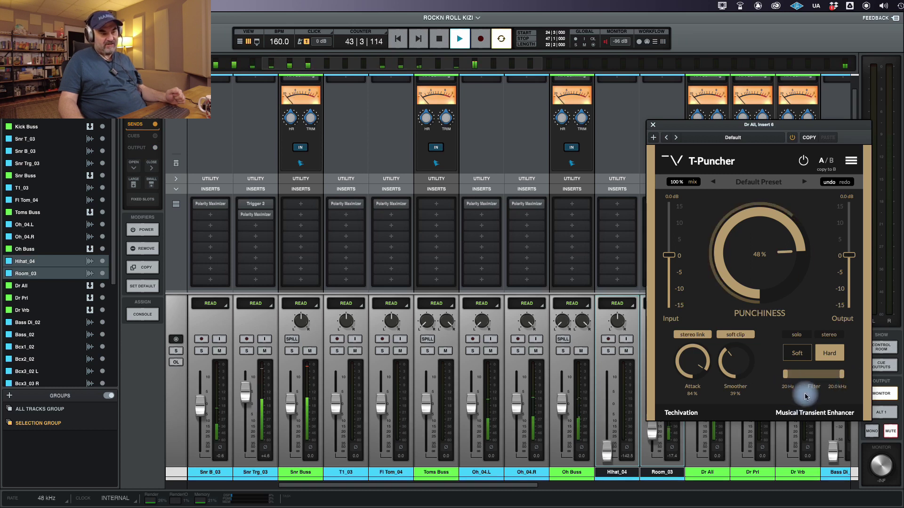
Step: Lower Punchiness to 32% and balance the gain with Input at 4.2 dB and Output at -2.5 dB
left_click_drag(756, 236, 758, 251)
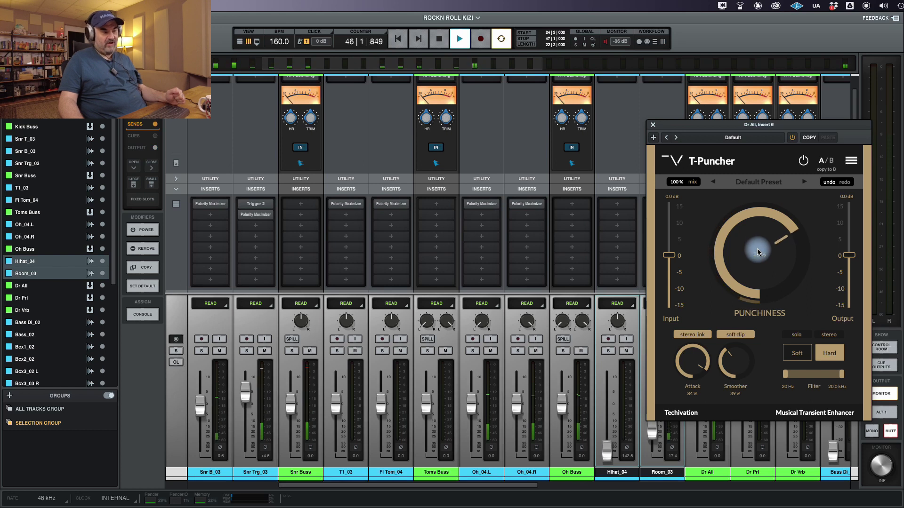
left_click_drag(668, 255, 668, 236)
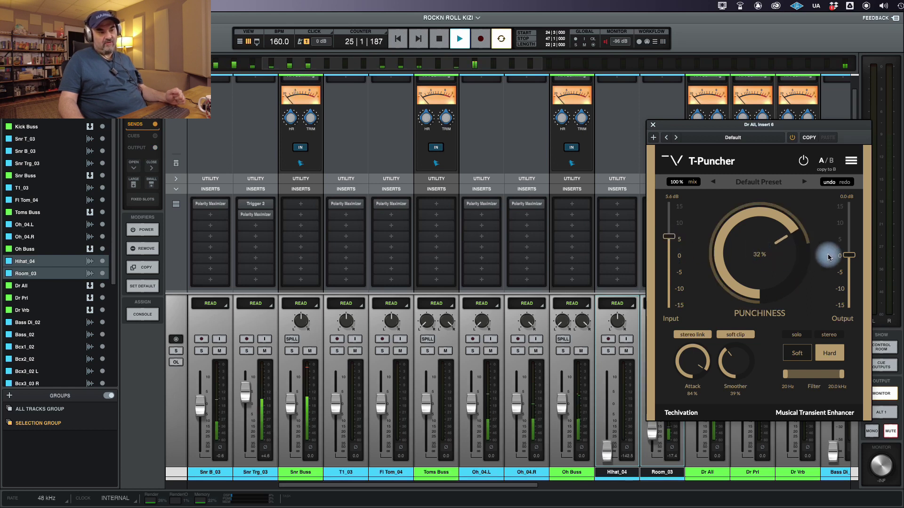
left_click_drag(849, 255, 849, 263)
left_click_drag(669, 237, 670, 243)
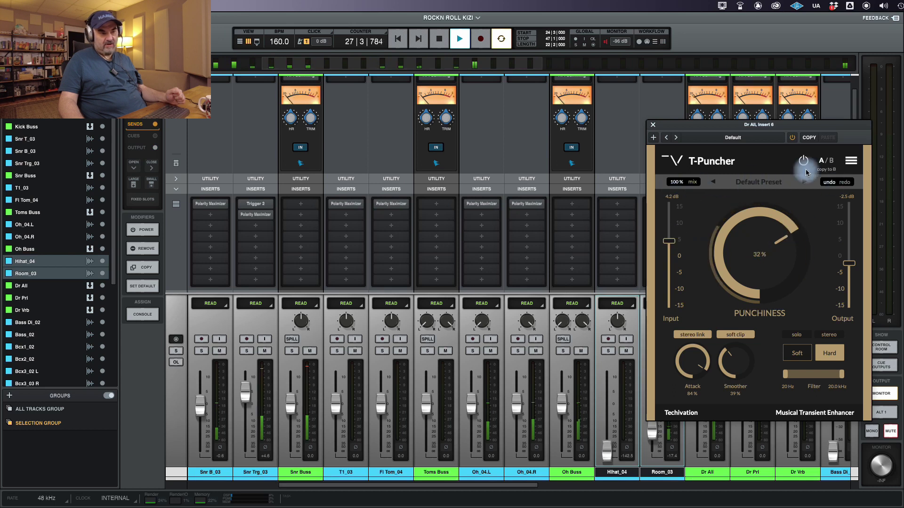
Step: Look through T-Puncher's plug-in options and preset categories, raising Punchiness to 46% in between
left_click(850, 162)
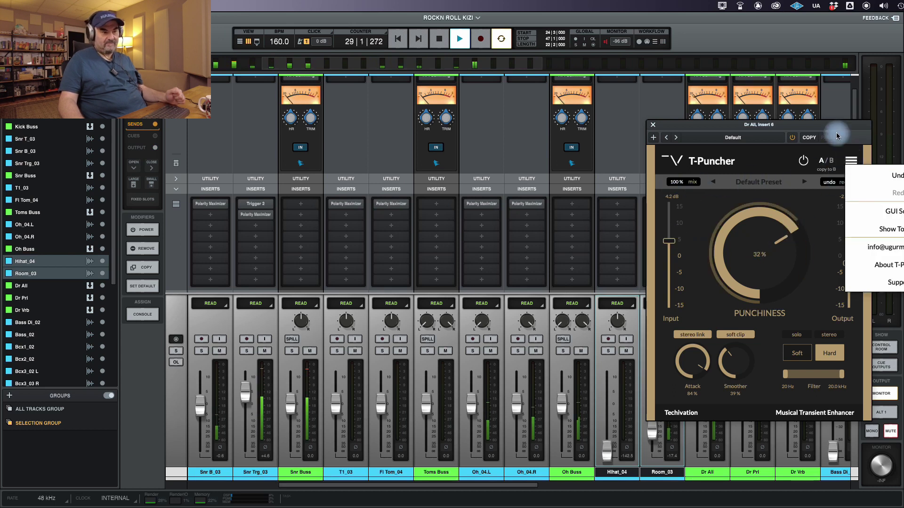
left_click(756, 161)
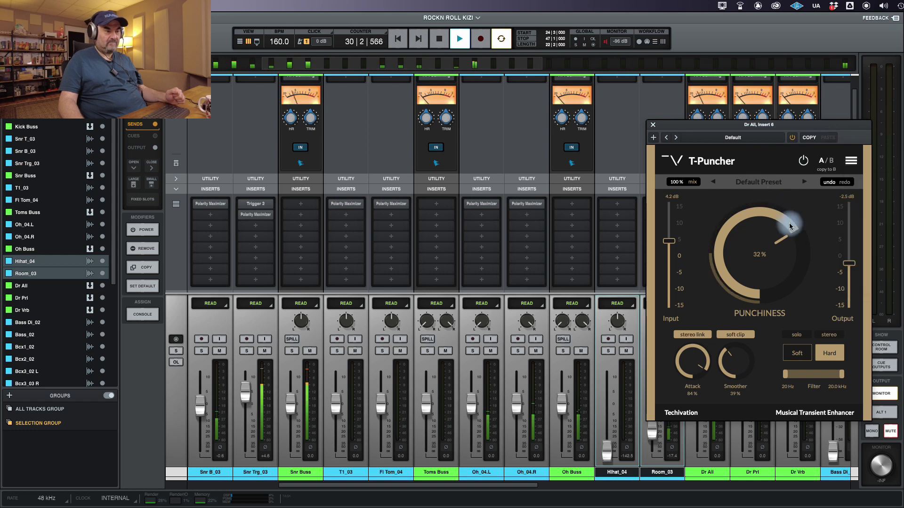
left_click_drag(757, 238, 763, 225)
left_click(776, 182)
mouse_move(776, 197)
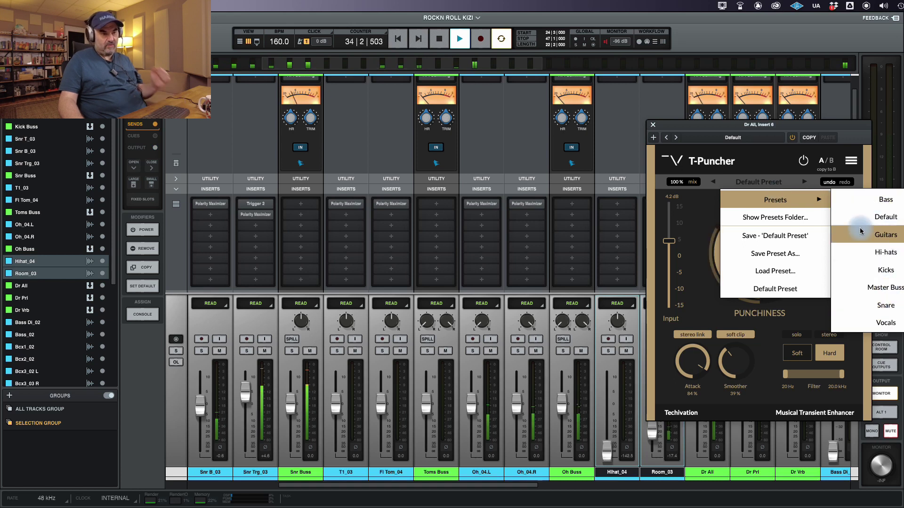
left_click(767, 165)
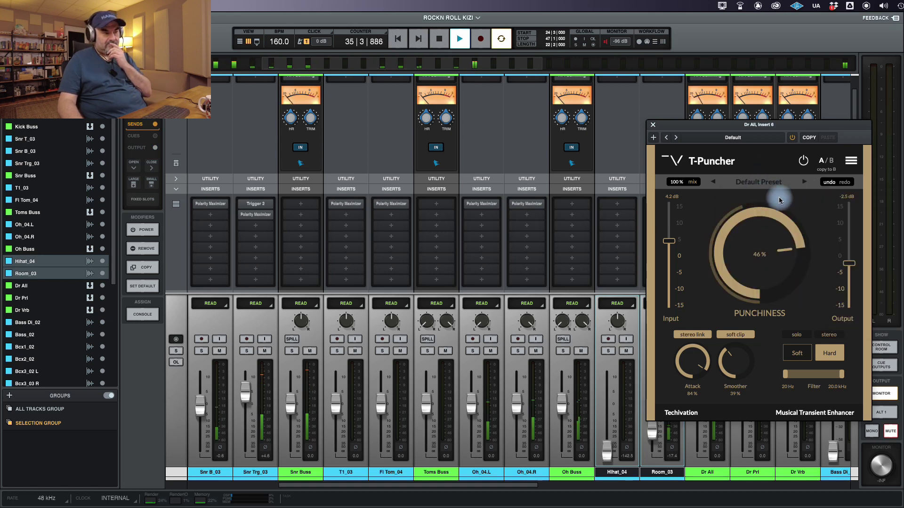
Step: Change T-Puncher from Hard to Soft mode and set Punchiness to 45%
scroll(741, 235, "down", 1)
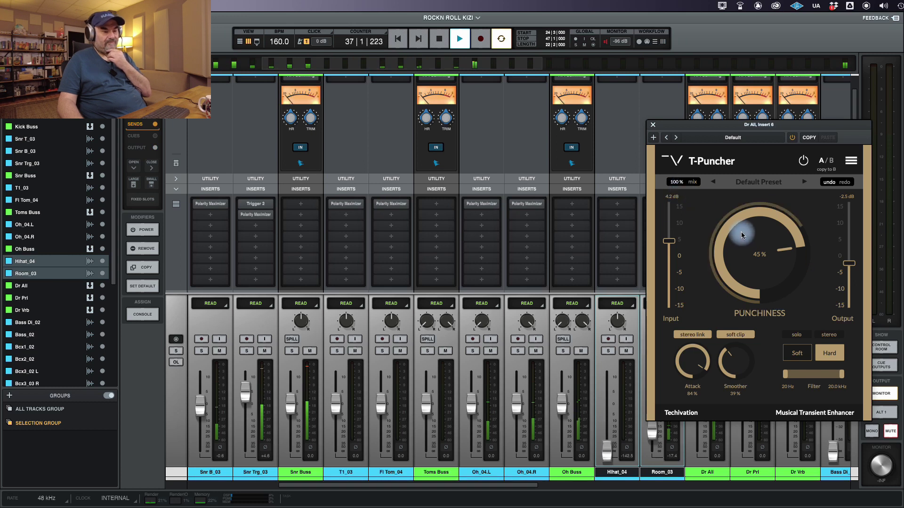
left_click_drag(741, 235, 716, 262)
left_click(796, 353)
left_click_drag(762, 274, 767, 248)
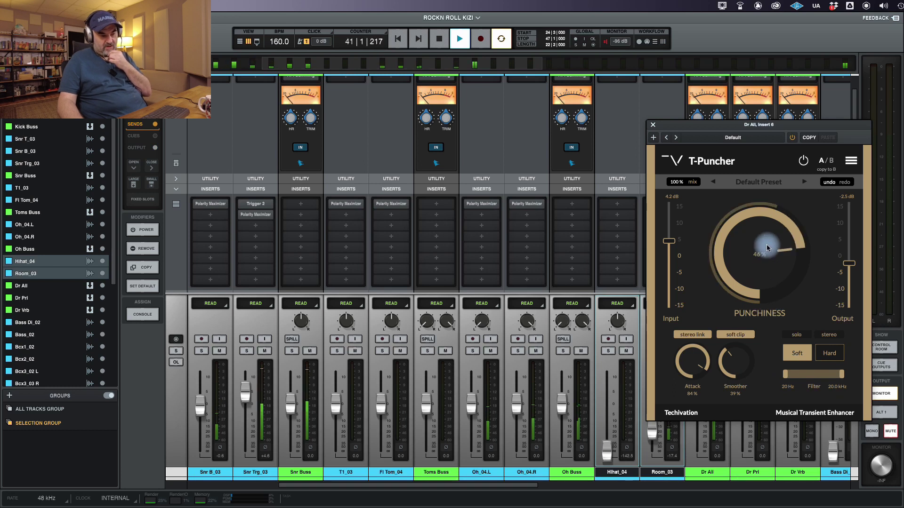
Step: Audition the processed signal in solo with Punchiness at -11%, and raise the filter's lower limit to 3.1 kHz
left_click(803, 338)
left_click_drag(768, 256, 762, 292)
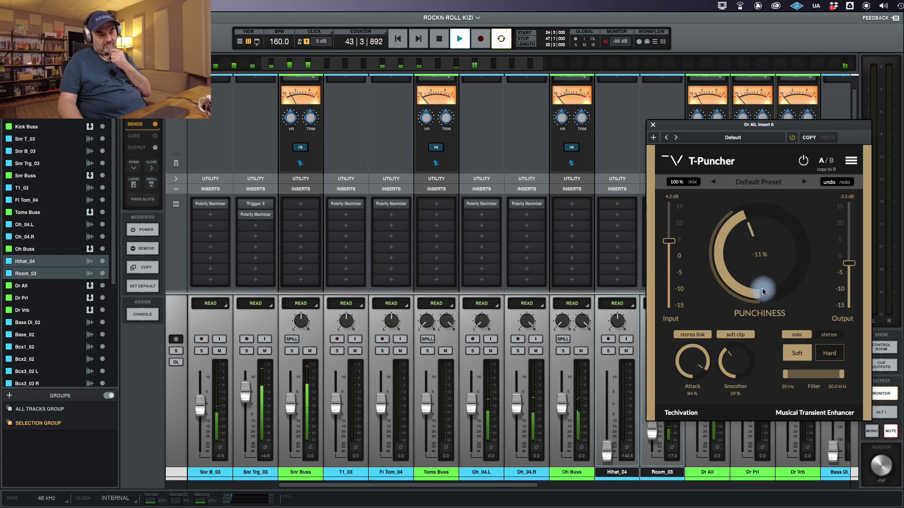
left_click(796, 334)
left_click_drag(789, 382, 821, 379)
left_click(800, 338)
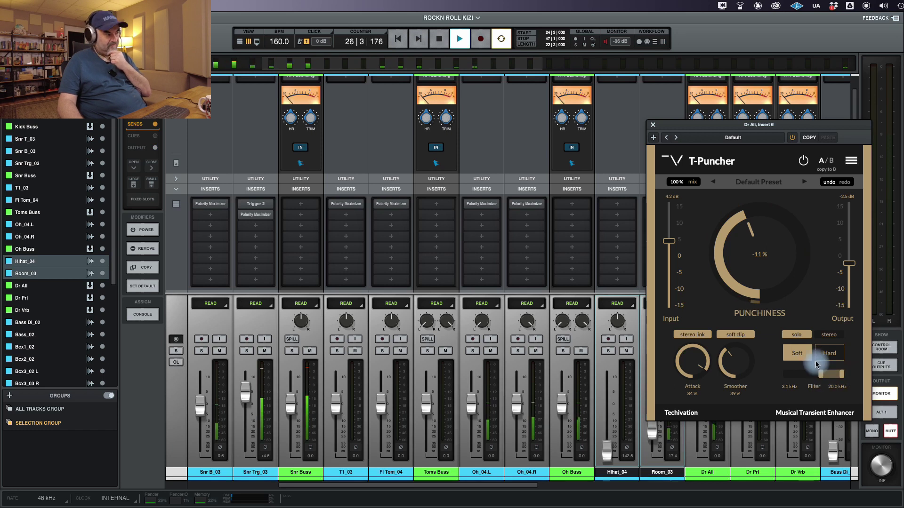
left_click(797, 337)
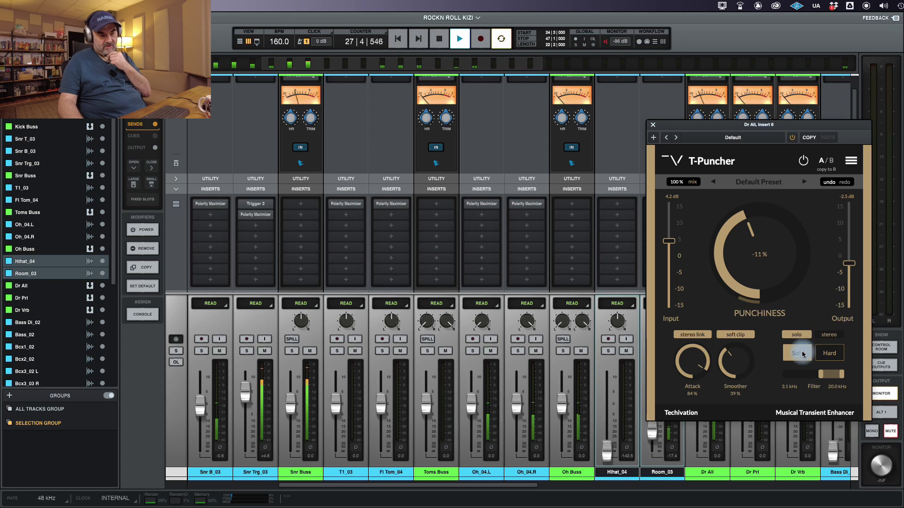
left_click(804, 337)
Step: Set Smoother to 45% and, after trying higher amounts, settle Punchiness at 60%
left_click_drag(771, 269, 793, 204)
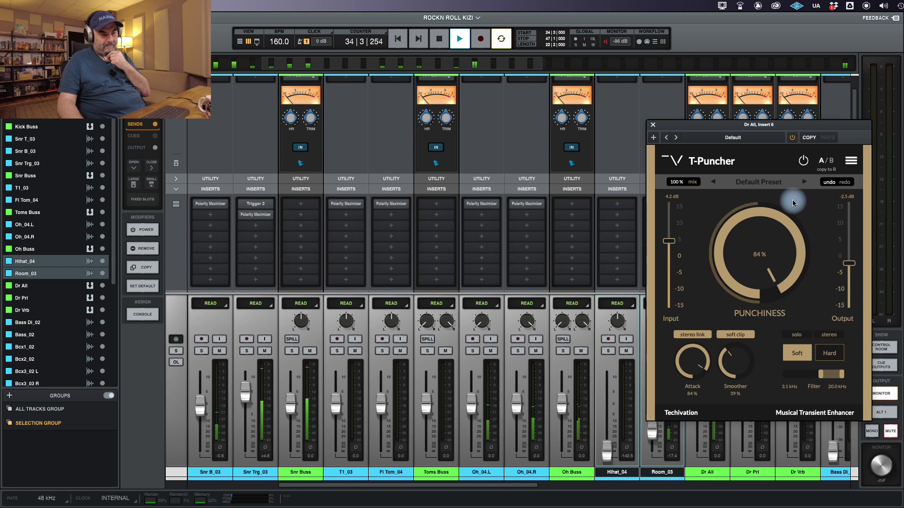
left_click_drag(745, 358, 751, 354)
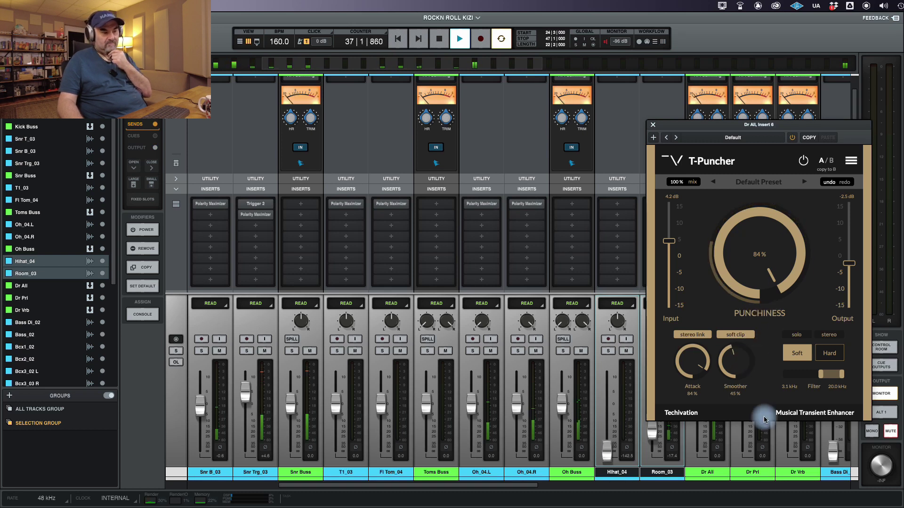
left_click_drag(756, 276, 758, 276)
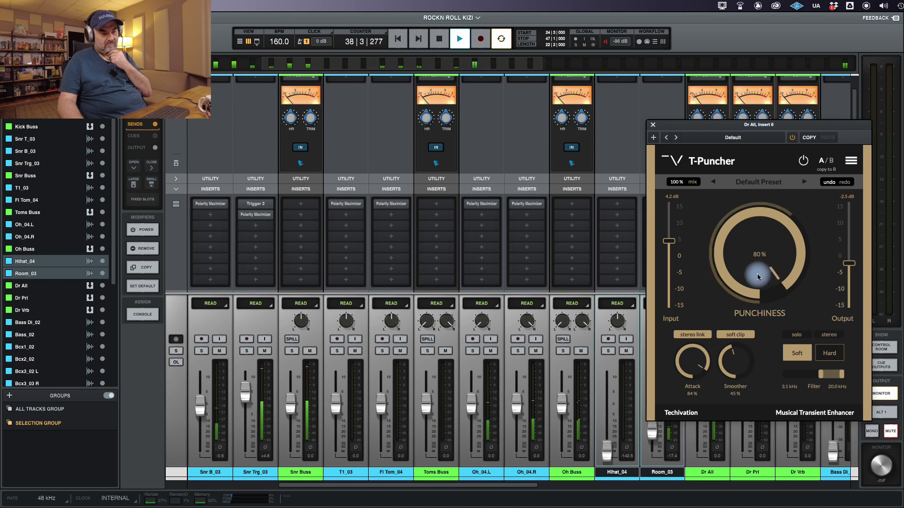
left_click_drag(771, 265, 816, 249)
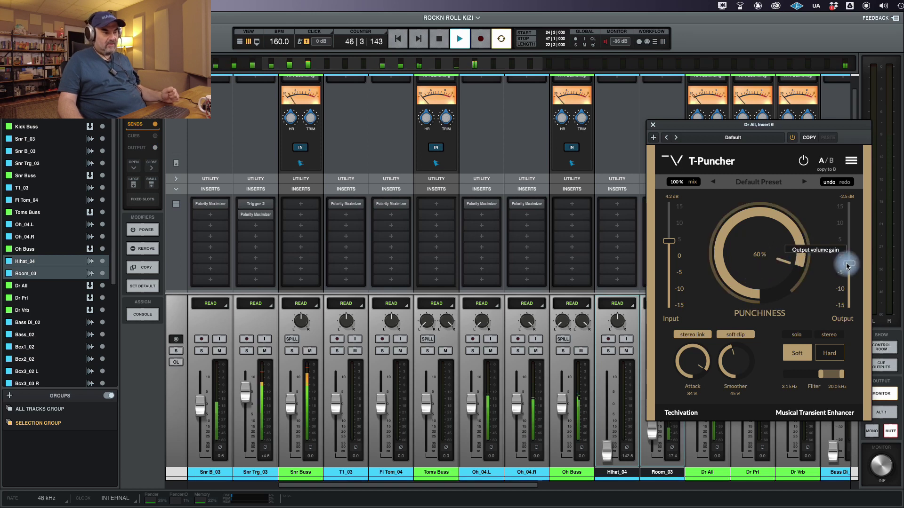
Step: Bring T-Puncher's Input gain to 0.1 dB and its Output gain to -0.3 dB
left_click_drag(671, 244, 668, 258)
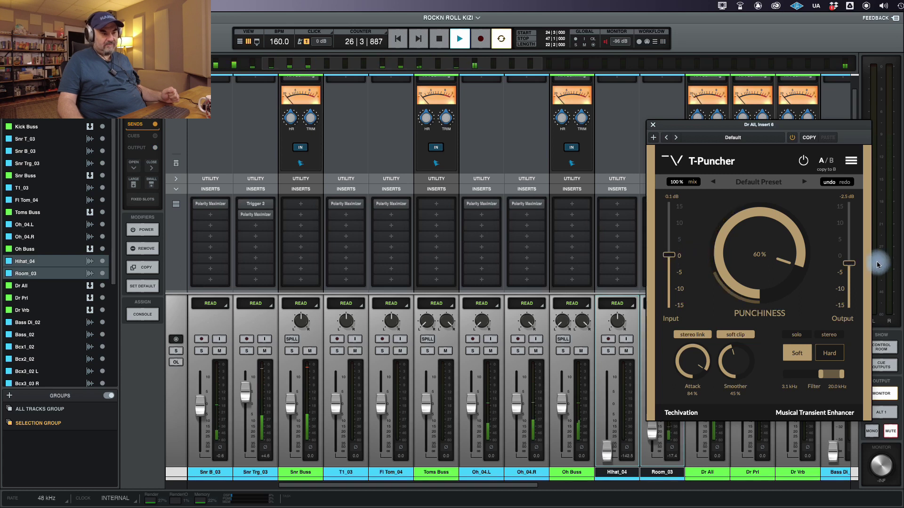
left_click_drag(851, 265, 850, 256)
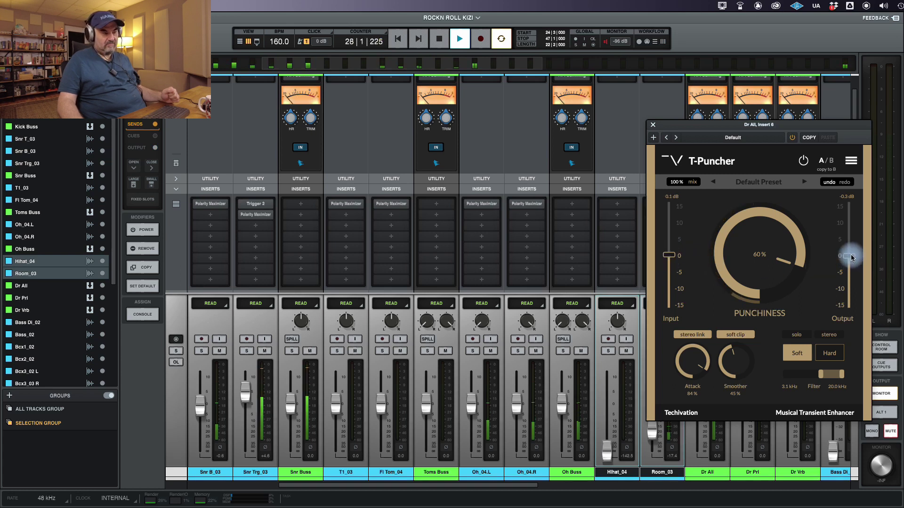
Step: Set T-Puncher's Input gain to -0.1 dB, Punchiness to 100% after trying -73%, and mix to 50%, and stop playback
left_click_drag(671, 261, 668, 256)
left_click_drag(751, 254, 748, 330)
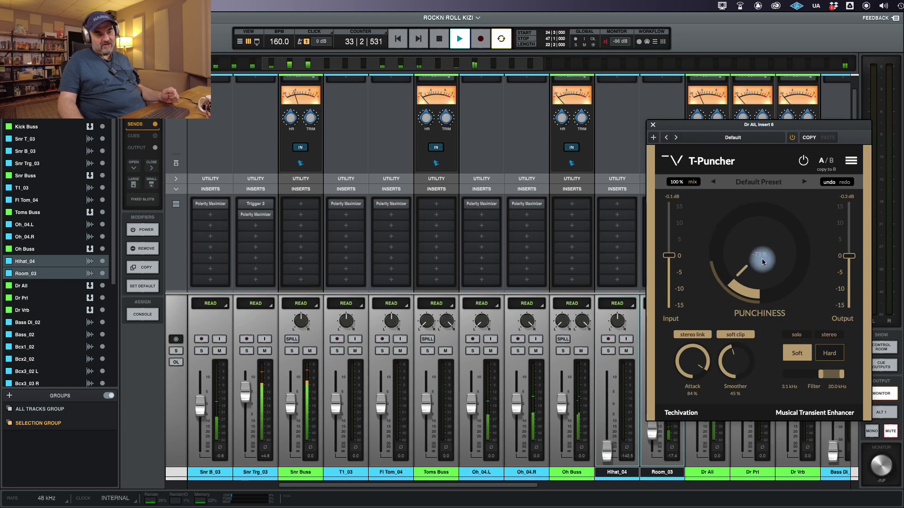
left_click_drag(763, 261, 750, 211)
left_click_drag(677, 181, 686, 236)
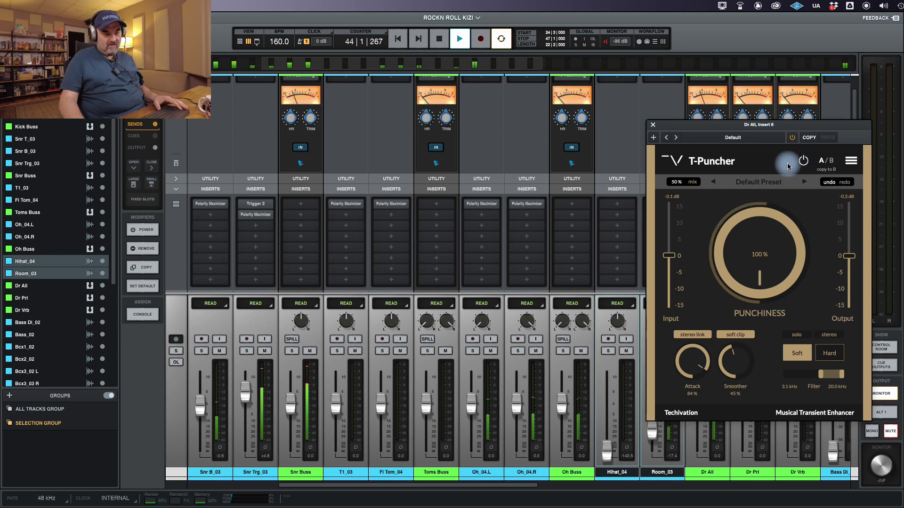
key("space")
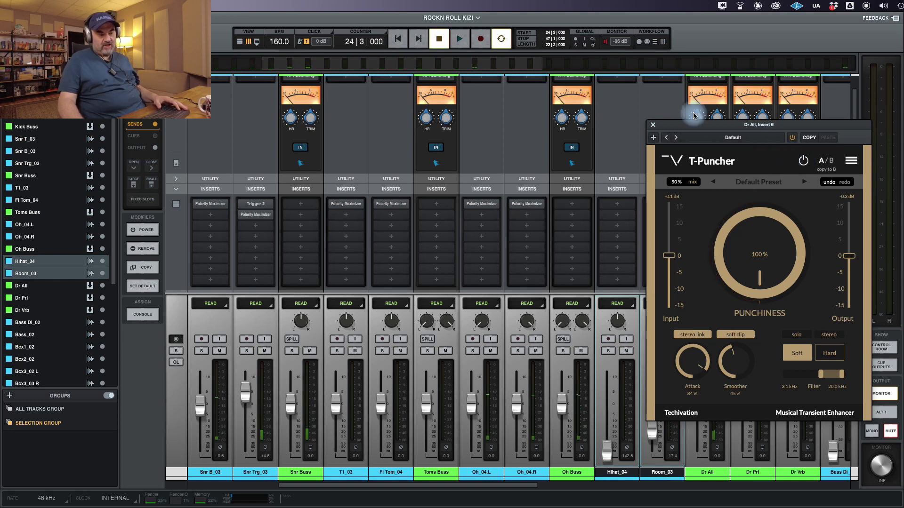
Step: Close T-Puncher and remove it from the inserts of the Dr All bus
left_click(653, 127)
right_click(706, 261)
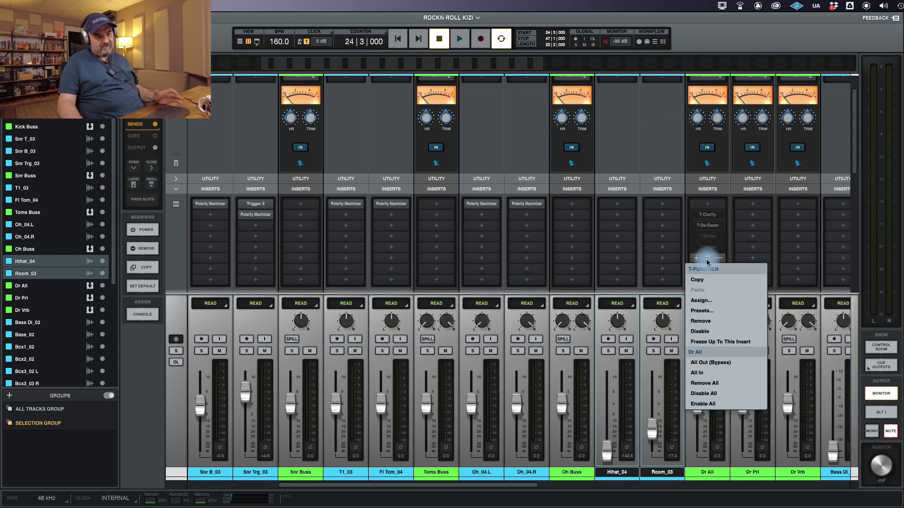
left_click(730, 322)
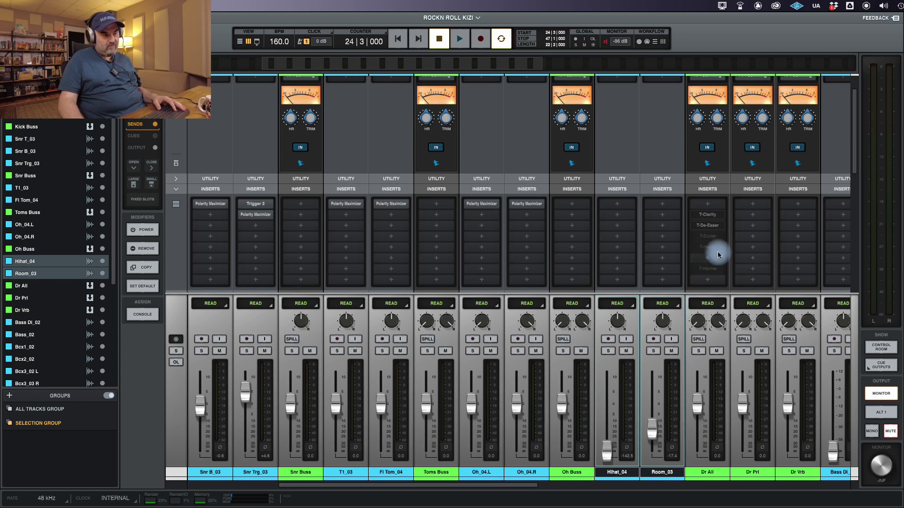
Step: Open T-Warmer on the Dr All bus and set its Warmth to 56%
scroll(718, 278, "down", 1)
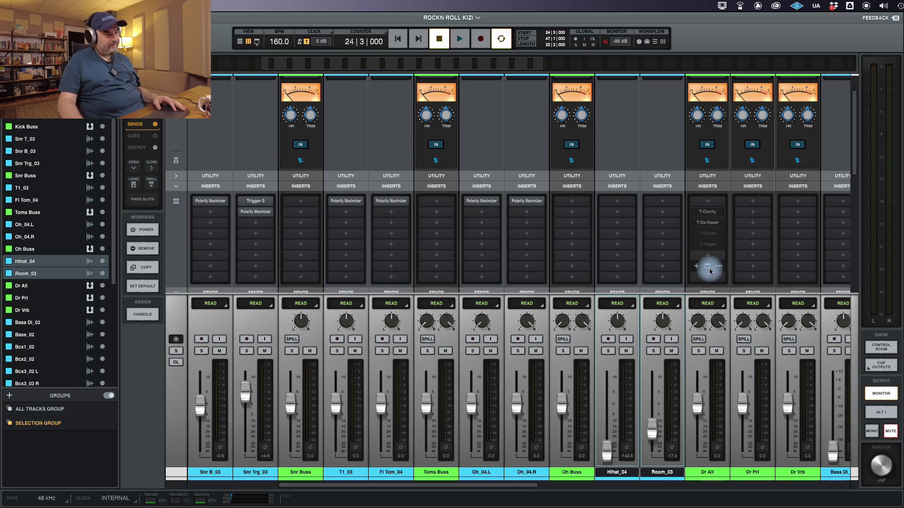
left_click(709, 268)
left_click_drag(284, 179, 765, 161)
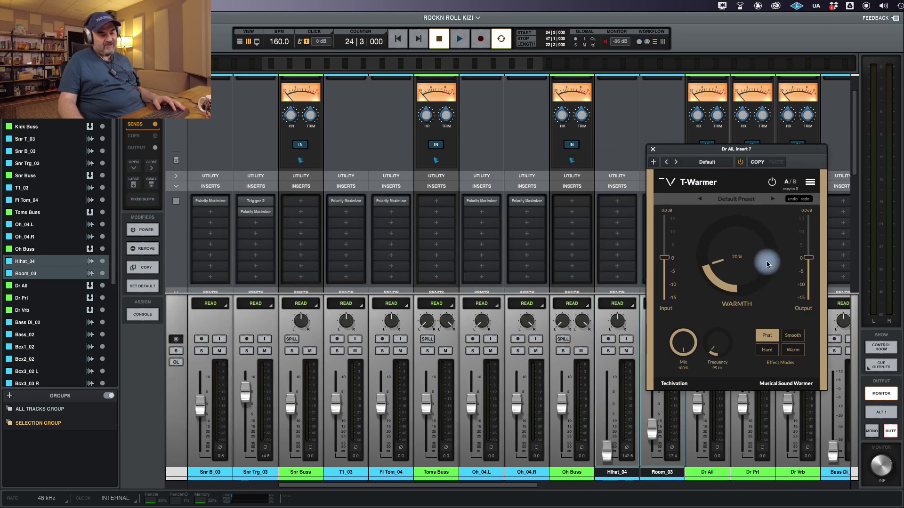
left_click_drag(756, 151, 682, 153)
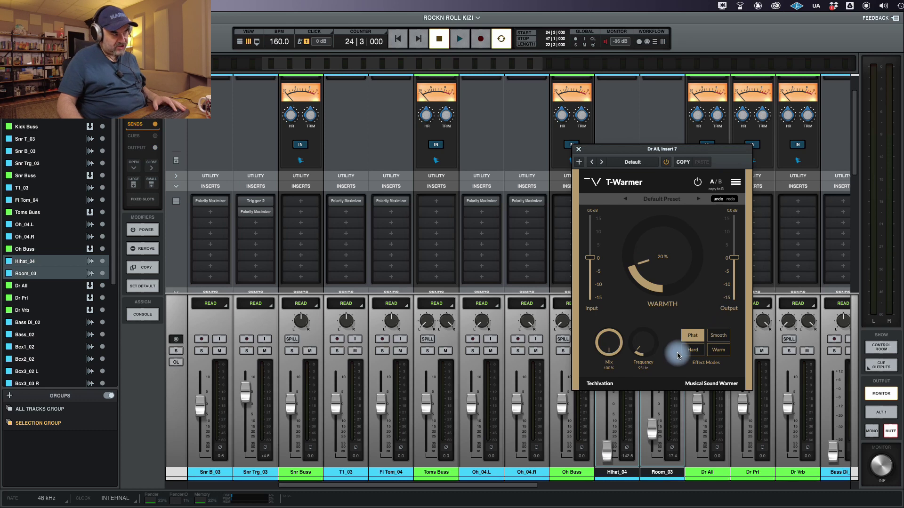
left_click_drag(680, 149, 750, 144)
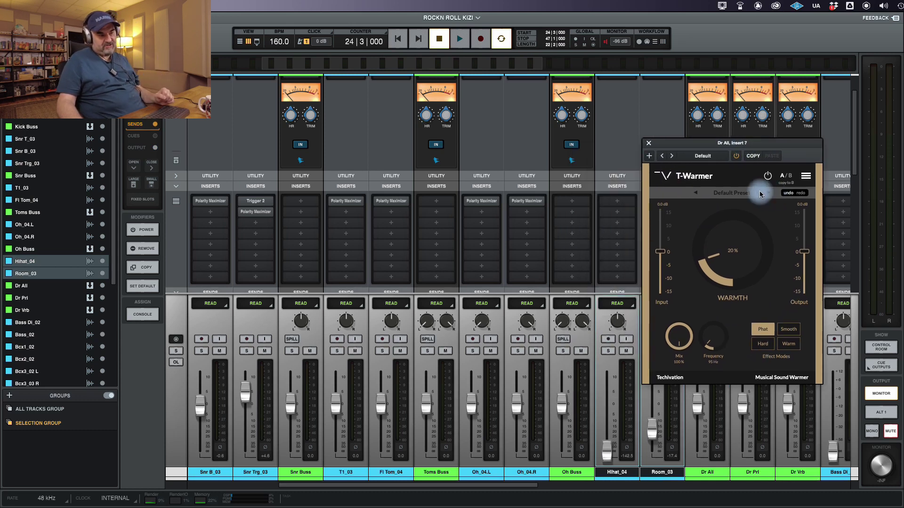
left_click_drag(708, 248, 794, 199)
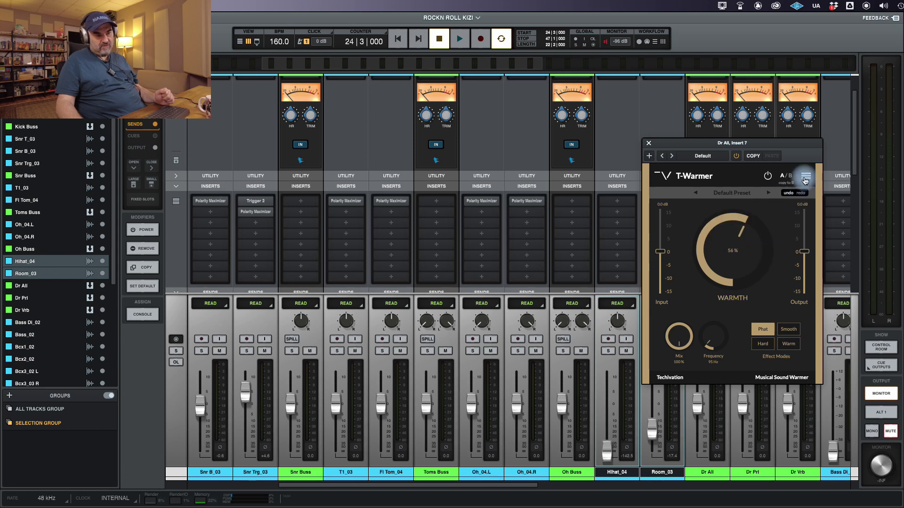
Step: Enlarge T-Warmer's interface and look through its preset options without loading one
left_click(806, 176)
mouse_move(851, 216)
left_click(882, 225)
left_click_drag(760, 151, 760, 136)
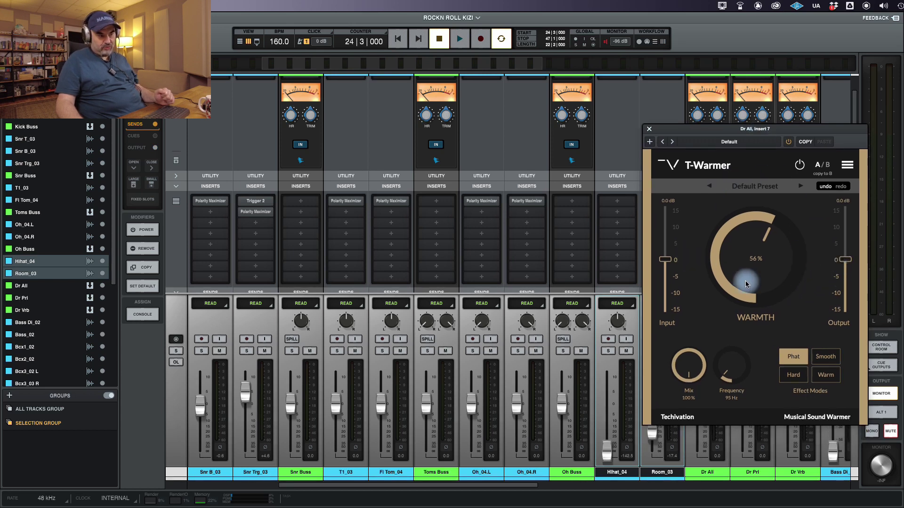
left_click(783, 188)
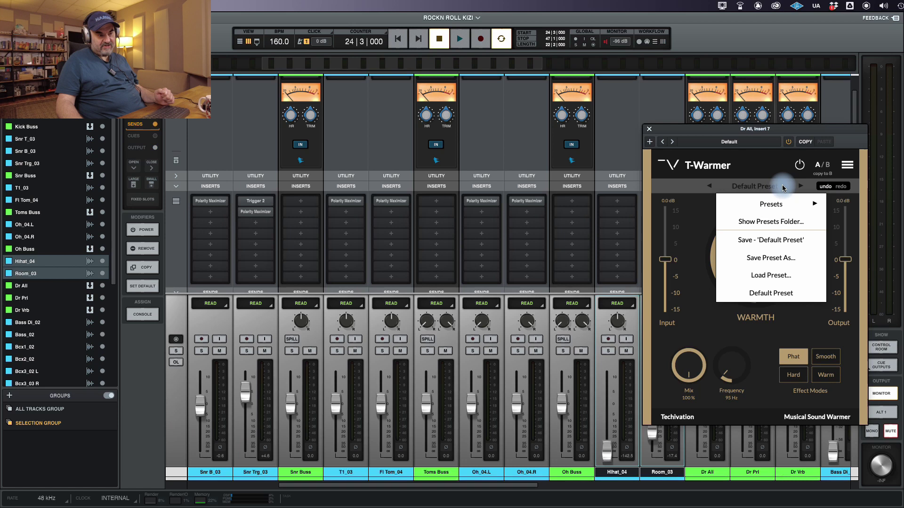
mouse_move(789, 208)
left_click(735, 351)
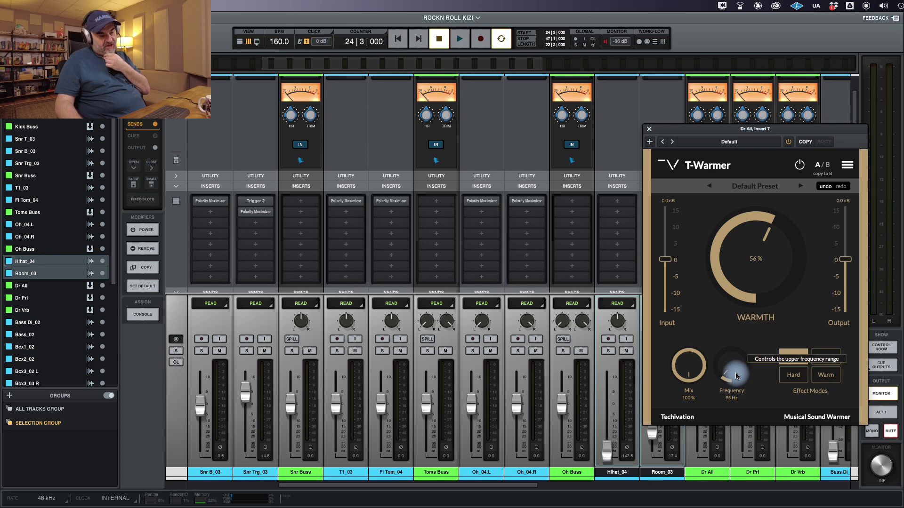
Step: Set T-Warmer's Frequency to 165 Hz and start playback
scroll(736, 375, "up", 1)
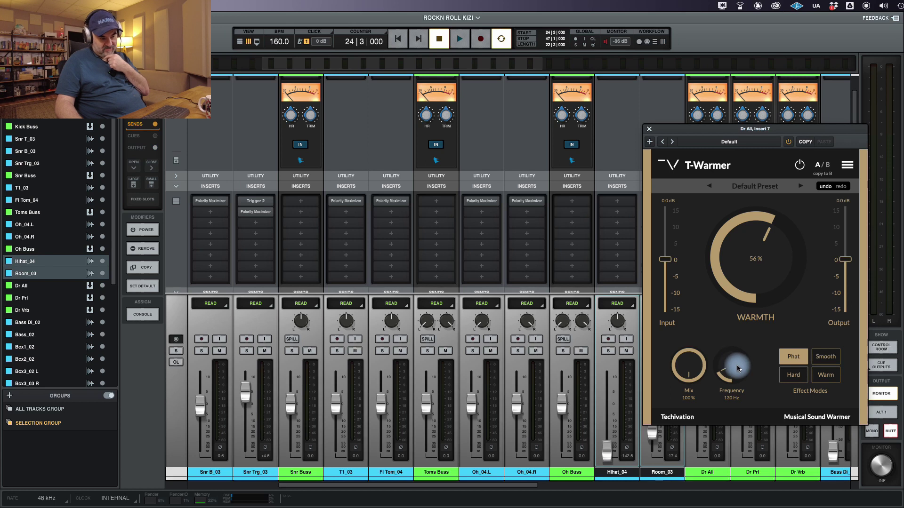
scroll(740, 354, "up", 1)
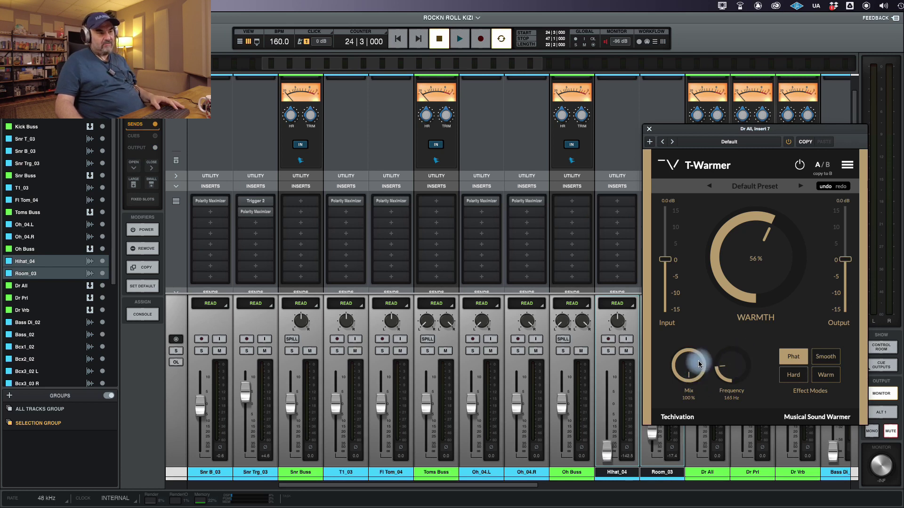
left_click_drag(669, 122, 639, 83)
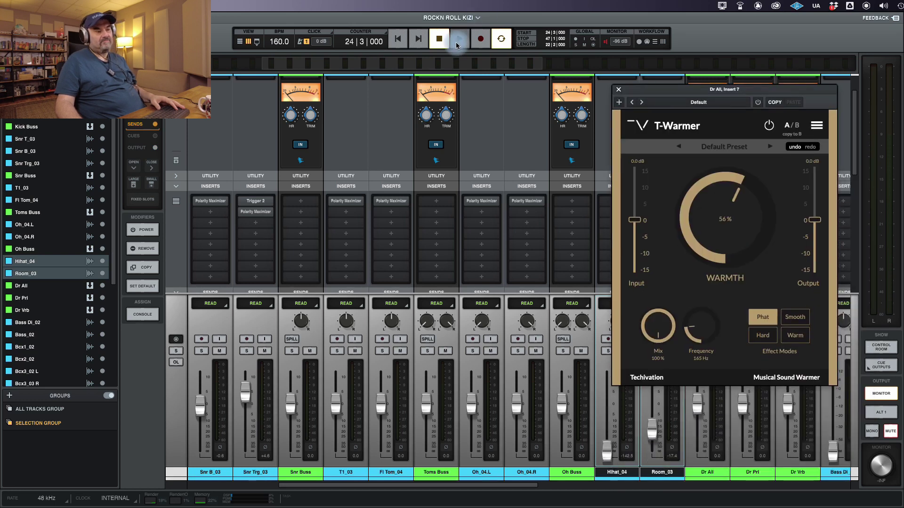
left_click(457, 41)
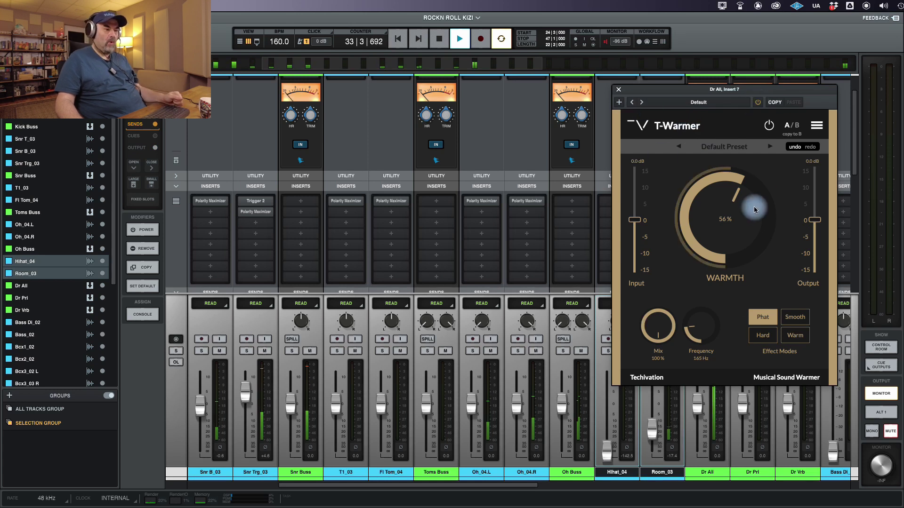
Step: Lower T-Warmer's Warmth to 51% and Frequency to 151 Hz in Phat mode
left_click_drag(743, 211, 731, 219)
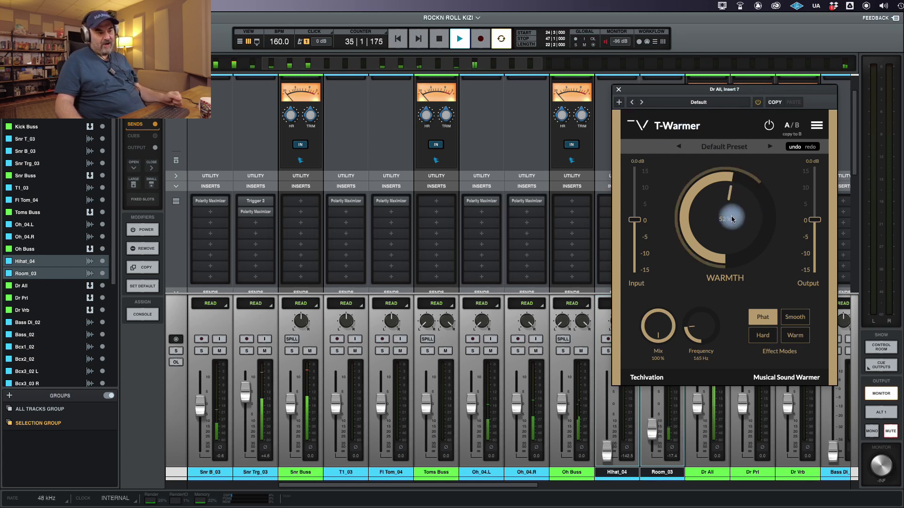
left_click_drag(713, 325, 710, 328)
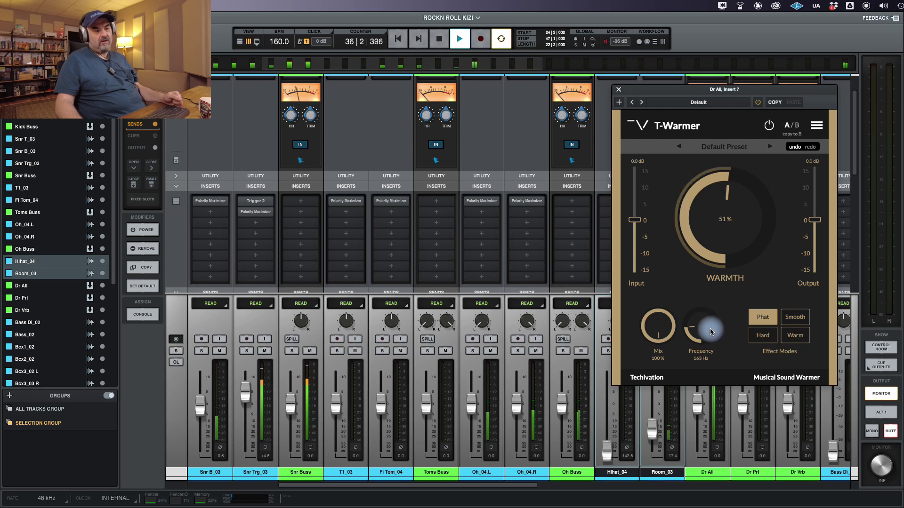
left_click(768, 321)
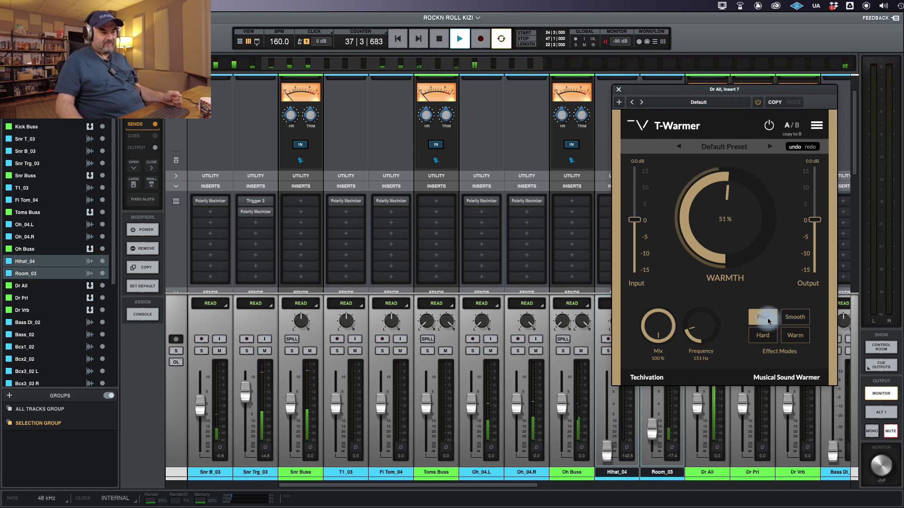
Step: Audition T-Warmer's Smooth mode, then switch to Hard mode and raise Warmth to 68%
left_click(791, 320)
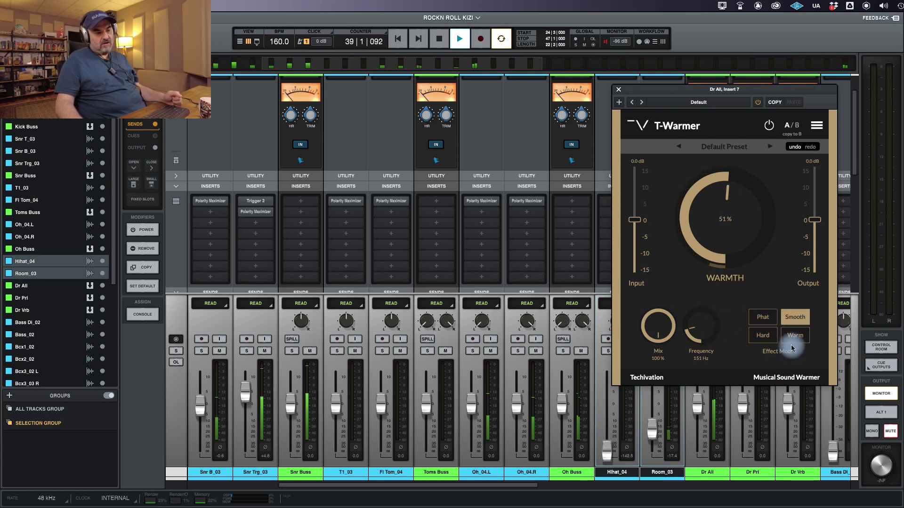
left_click(762, 336)
left_click_drag(748, 233, 728, 275)
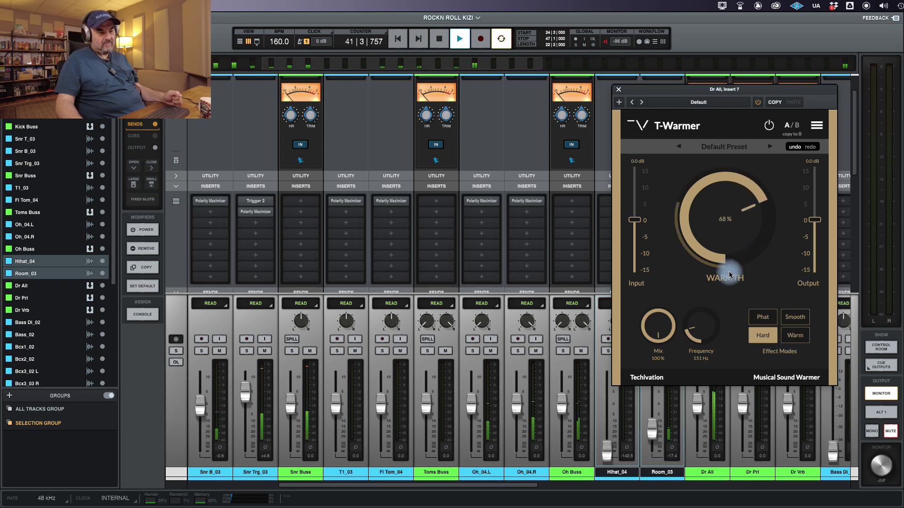
Step: Set T-Warmer's Warmth to 71%, Frequency to 259 Hz and Mix to 63% in Hard mode
left_click_drag(706, 325, 727, 295)
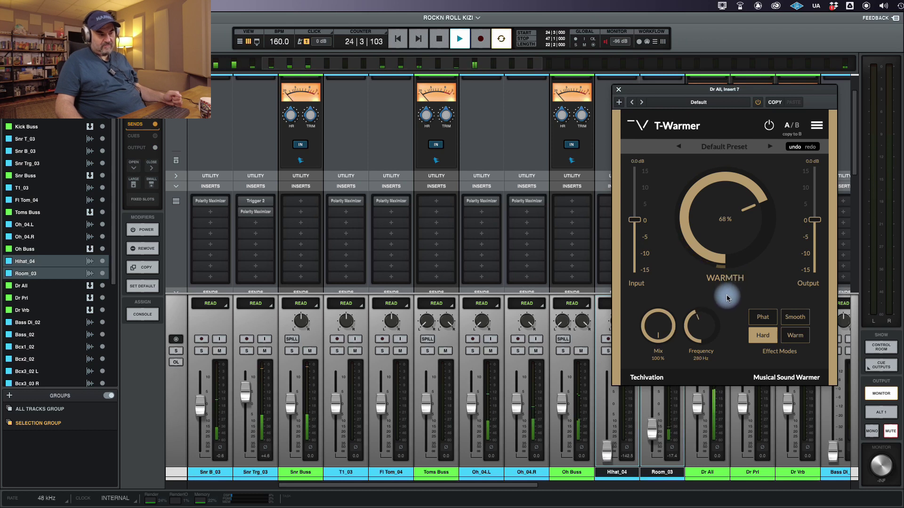
left_click_drag(725, 260, 728, 226)
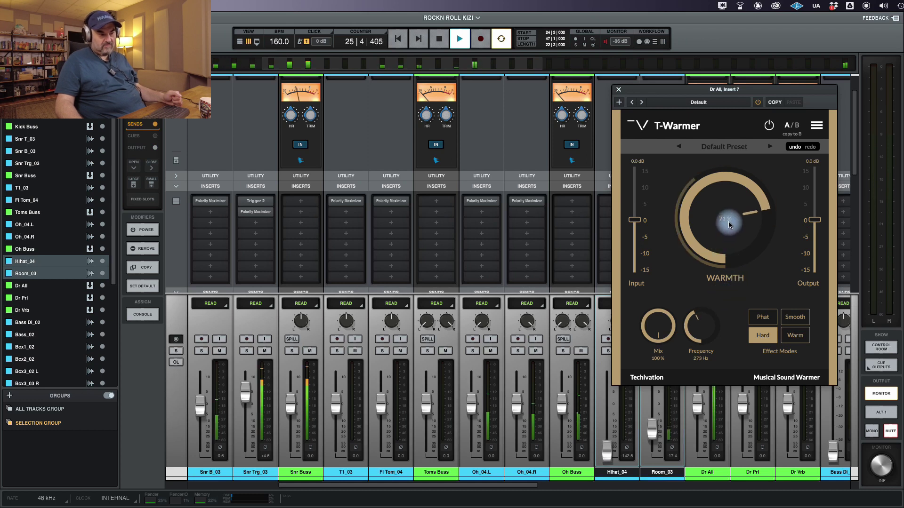
left_click_drag(701, 335, 678, 329)
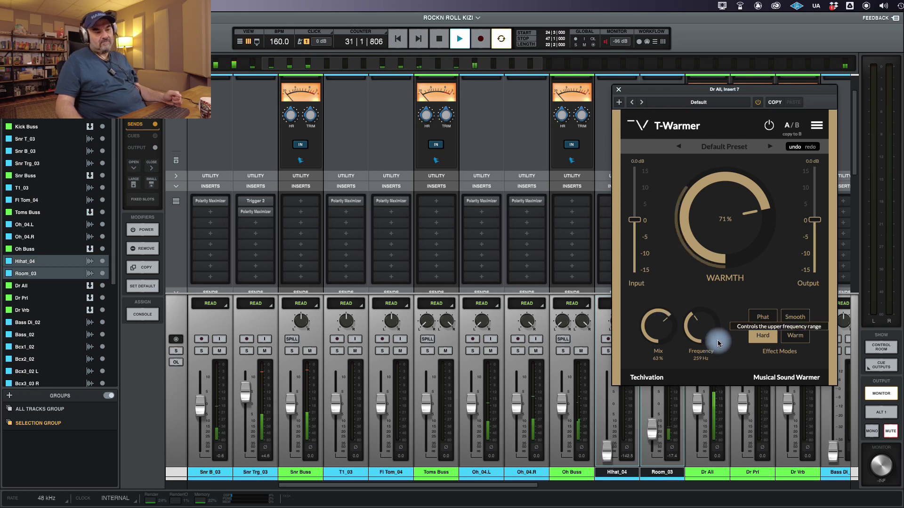
Step: Audition Smooth mode with Mix at 68% and Frequency at 256 Hz, and switch T-Warmer to Warm mode
left_click(801, 324)
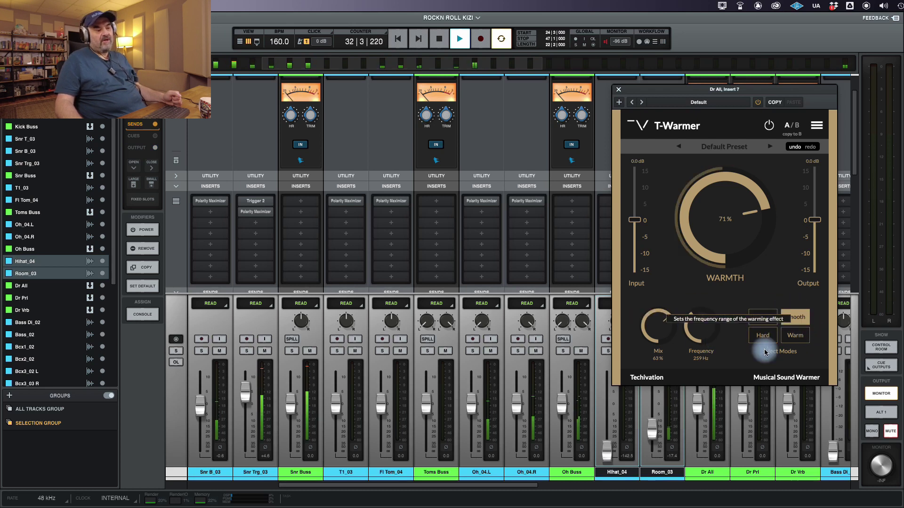
left_click_drag(666, 333, 702, 329)
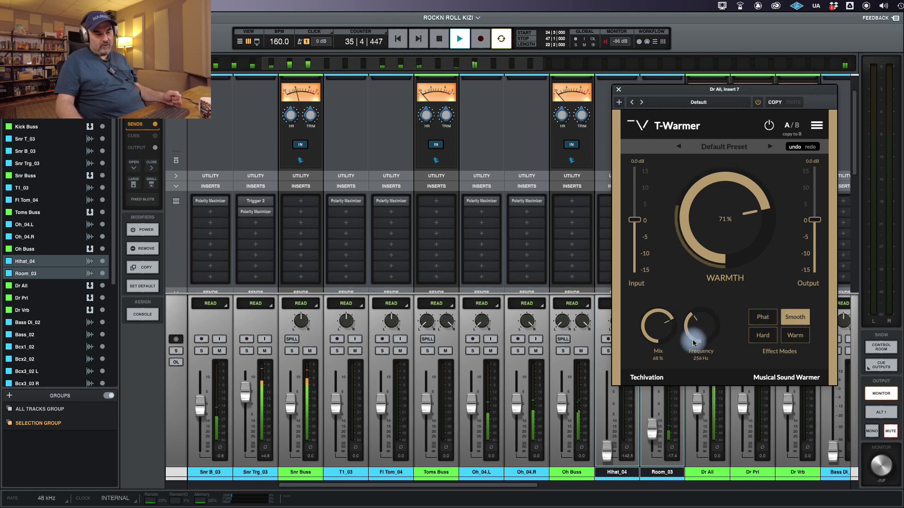
left_click(800, 337)
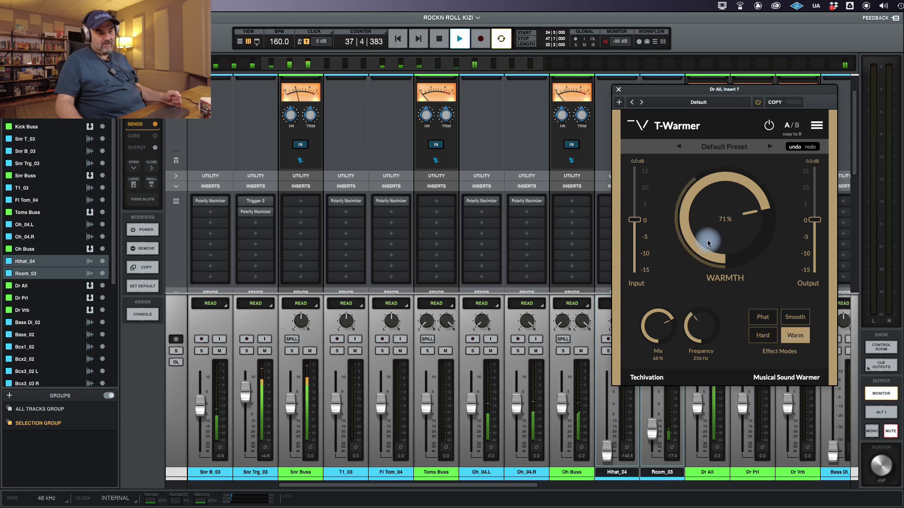
Step: Try different amounts in Warm mode and settle Mix at 52%, Frequency at 294 Hz and Warmth at 74%
mouse_move(709, 224)
left_mouse_down()
mouse_move(707, 241)
mouse_move(707, 226)
left_mouse_up()
left_click_drag(662, 324, 710, 362)
left_click(656, 322)
left_click_drag(655, 323, 714, 319)
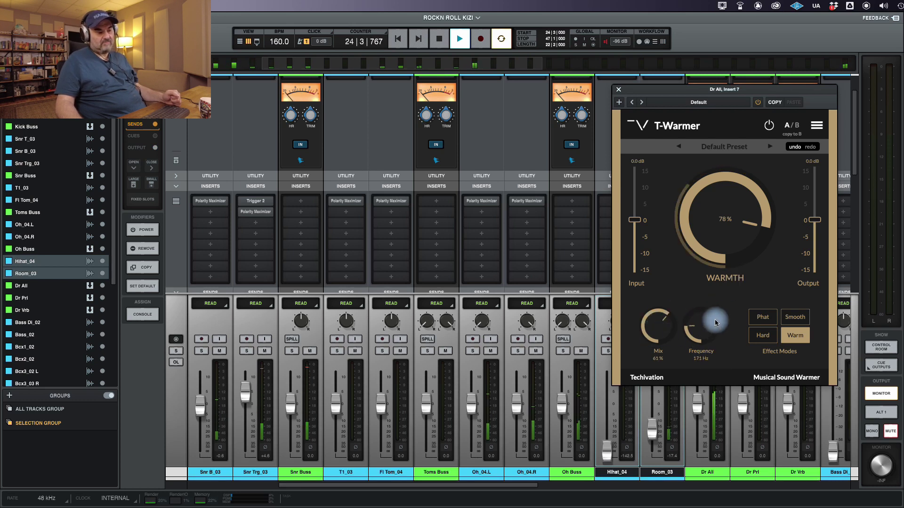
left_click_drag(658, 324, 722, 306)
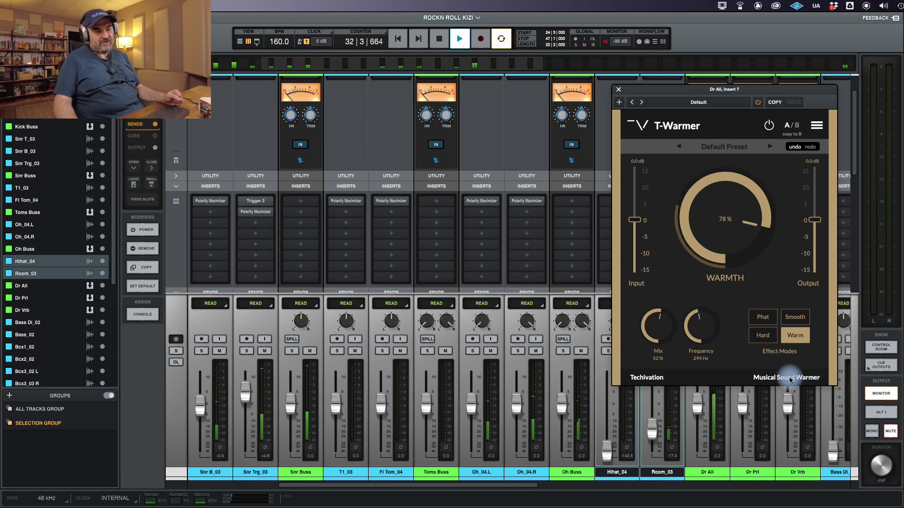
scroll(727, 215, "down", 4)
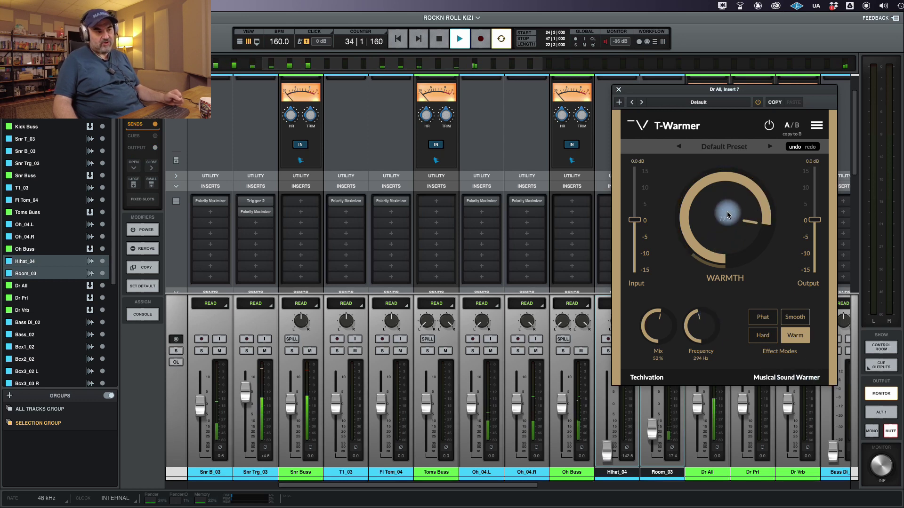
Step: Browse T-Warmer's preset categories, load the Kick Exciter drum preset and adjust Mix to 48%
left_click(734, 152)
mouse_move(762, 164)
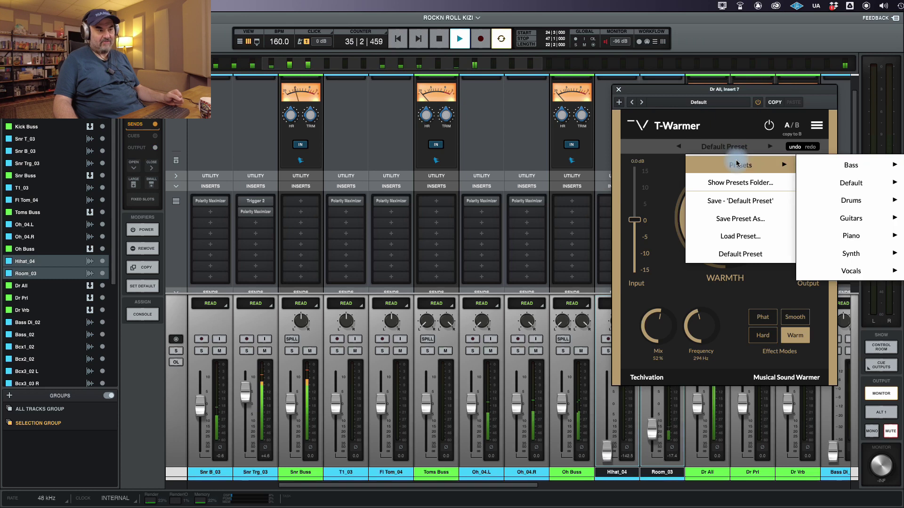
left_click_drag(778, 92, 581, 96)
left_click(520, 153)
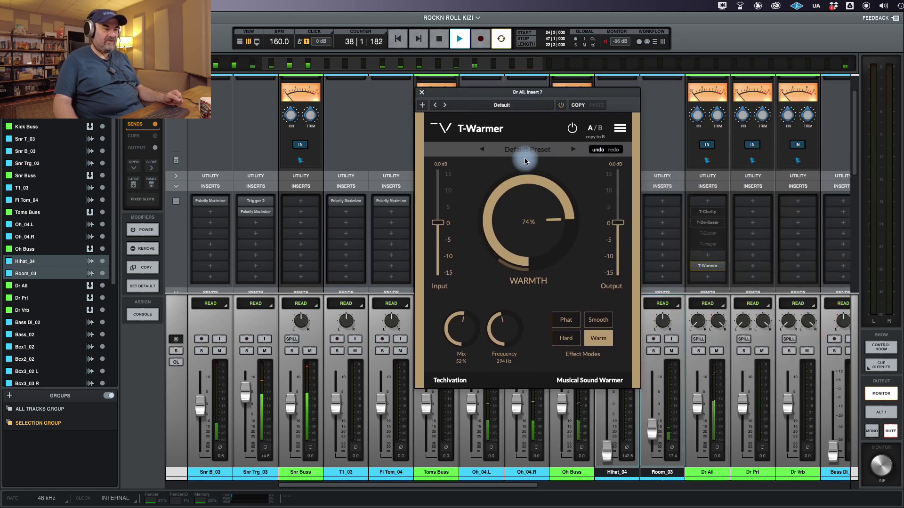
left_click(522, 149)
mouse_move(592, 166)
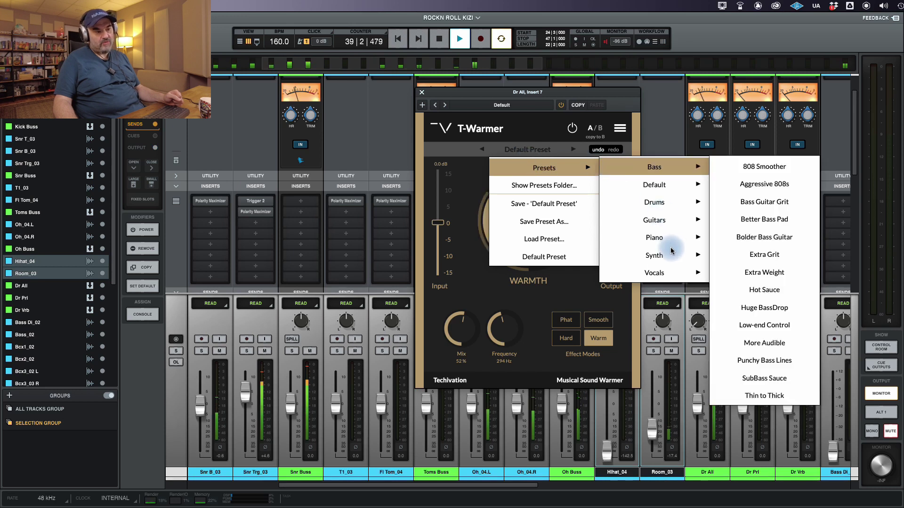
mouse_move(660, 274)
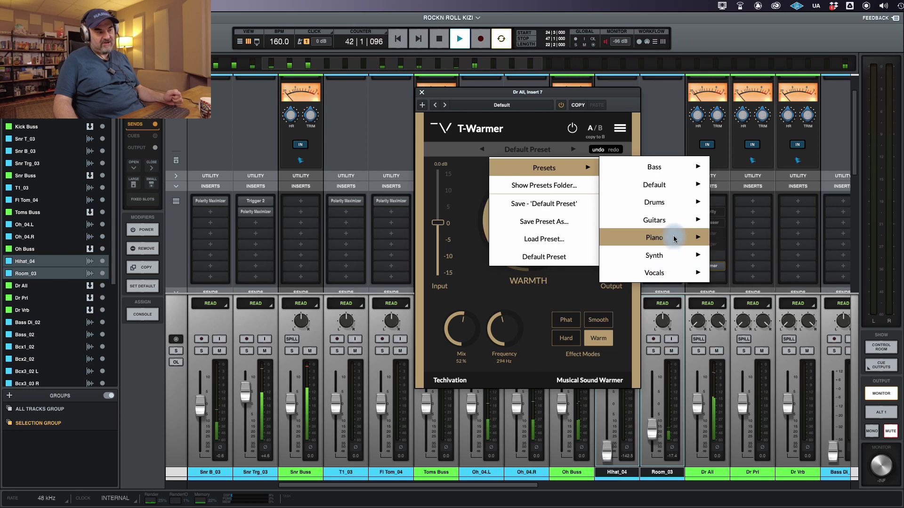
mouse_move(676, 203)
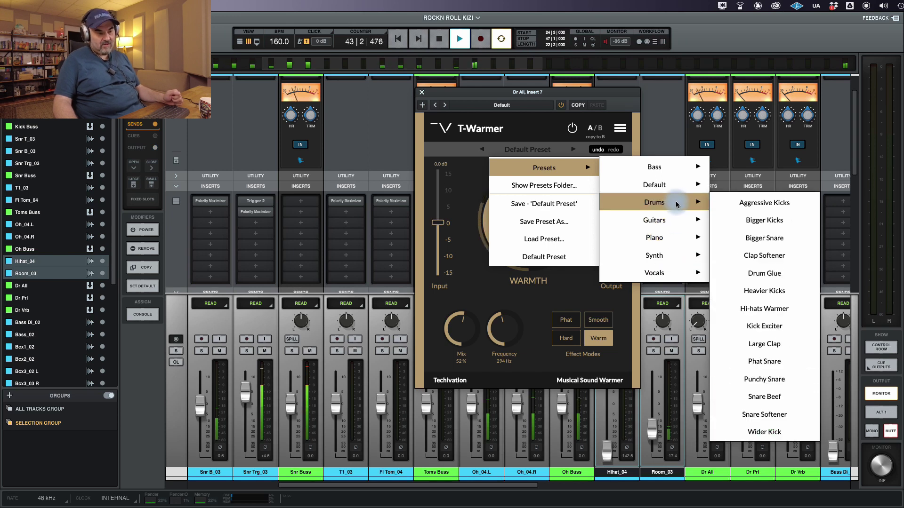
left_click(783, 323)
left_click_drag(473, 324, 484, 302)
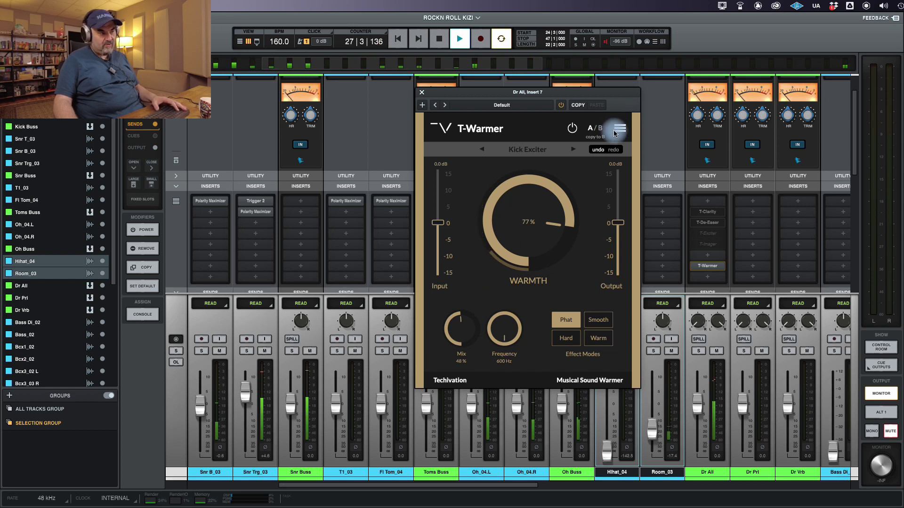
Step: Stop playback, close T-Warmer's window and remove the plug-in from the Dr All inserts
left_click_drag(580, 94, 716, 117)
key("space")
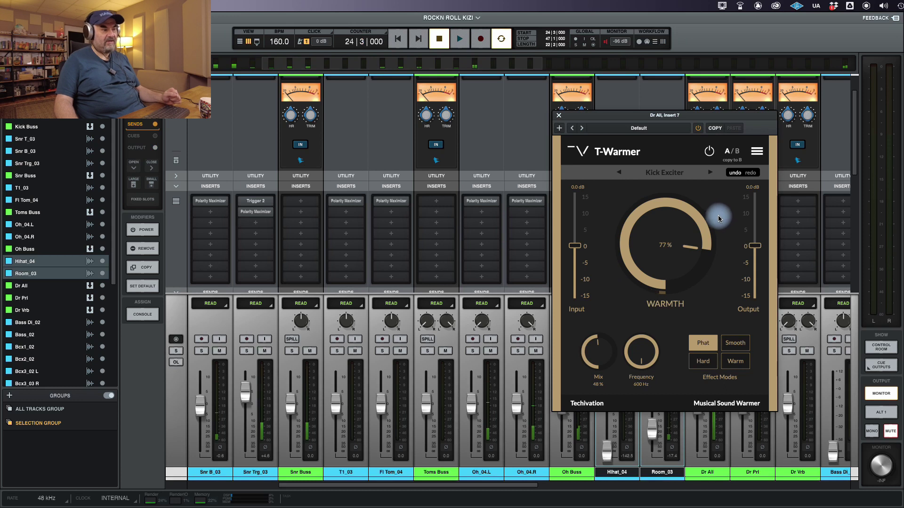
left_click(558, 114)
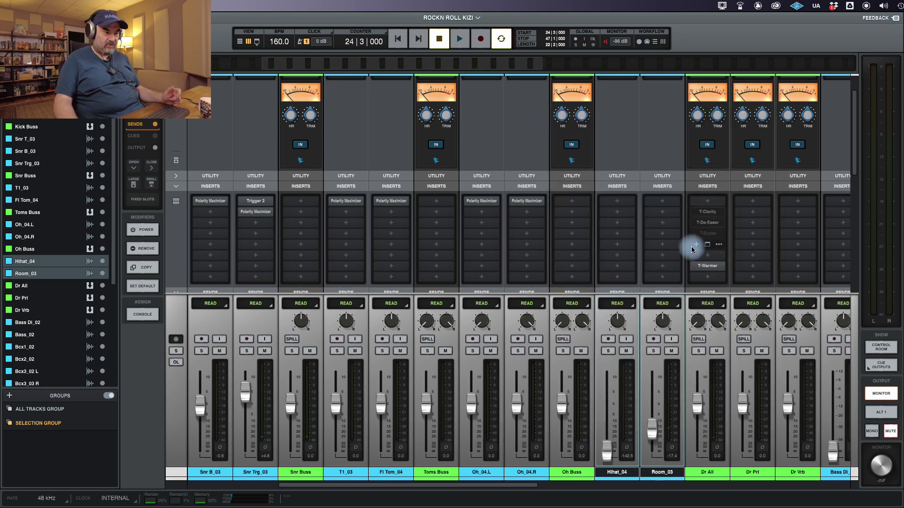
right_click(708, 270)
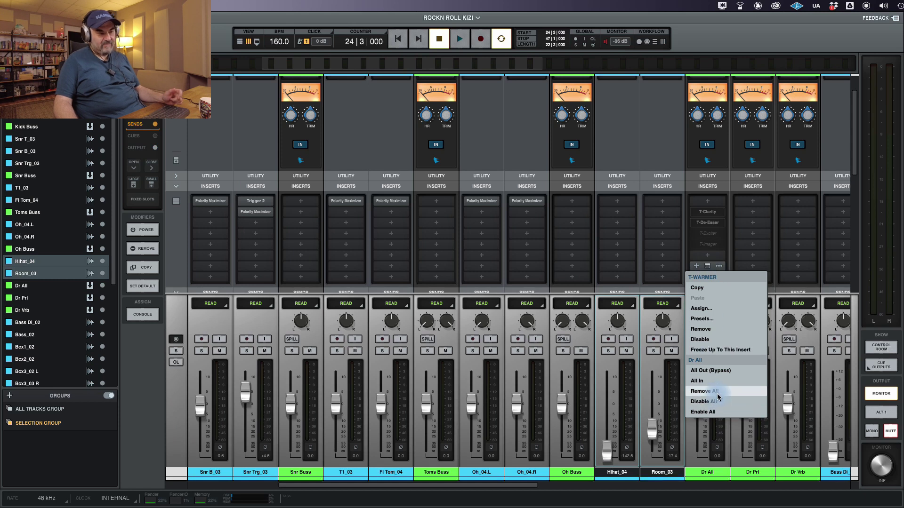
left_click(711, 329)
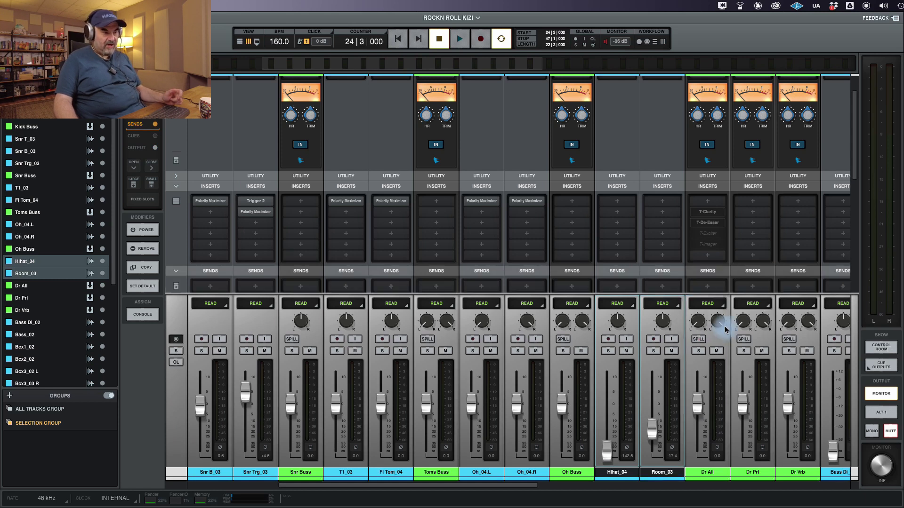
Step: Remove T-De-Esser from the Dr All channel's inserts
left_click(706, 225)
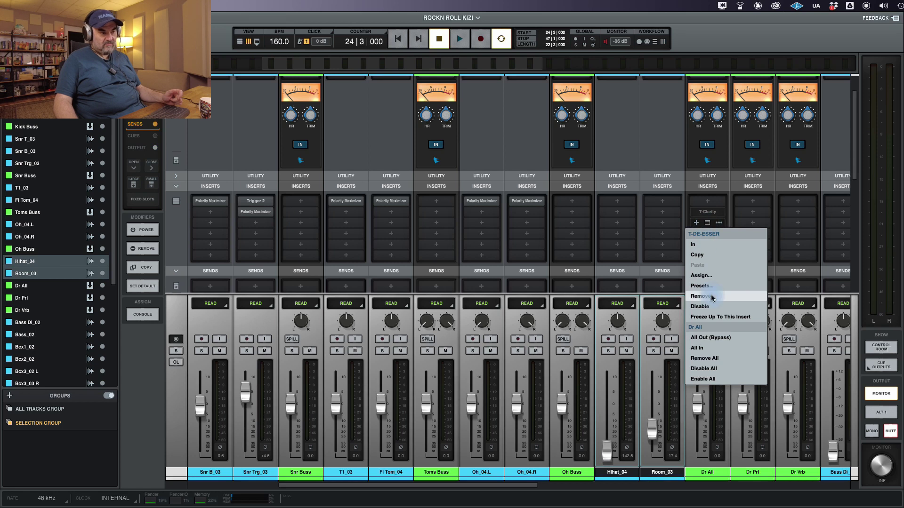
left_click(725, 296)
right_click(710, 217)
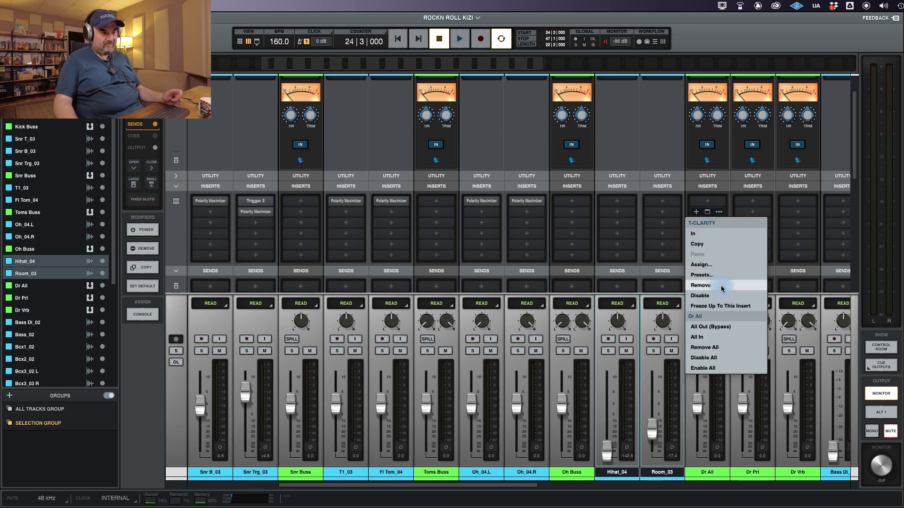
left_click(645, 277)
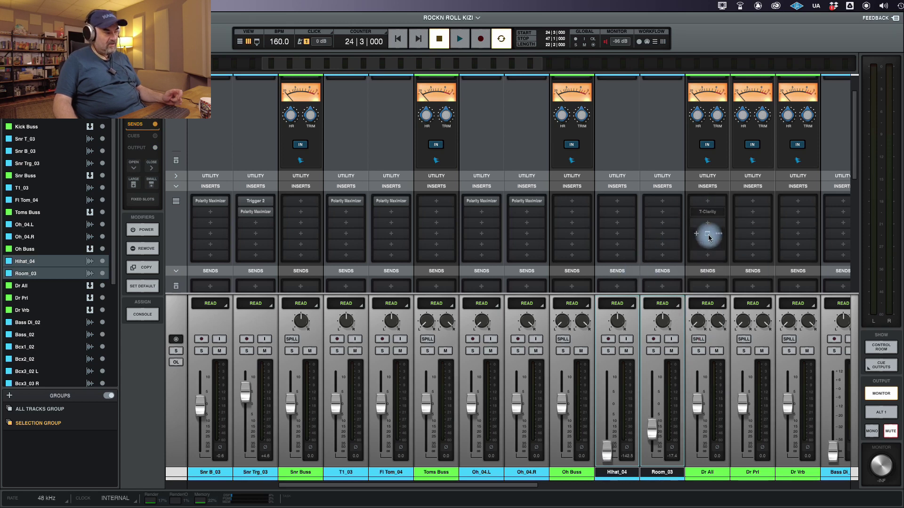
Step: Open T-Exciter on the Dr All channel's fourth insert, check its power switch and lower Excitement to 0%
left_click(707, 234)
left_click_drag(242, 147, 718, 126)
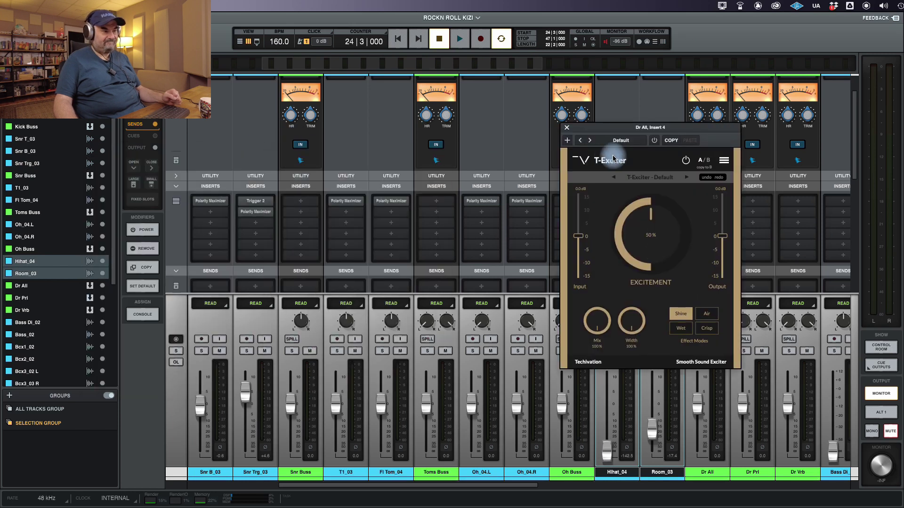
left_click(686, 161)
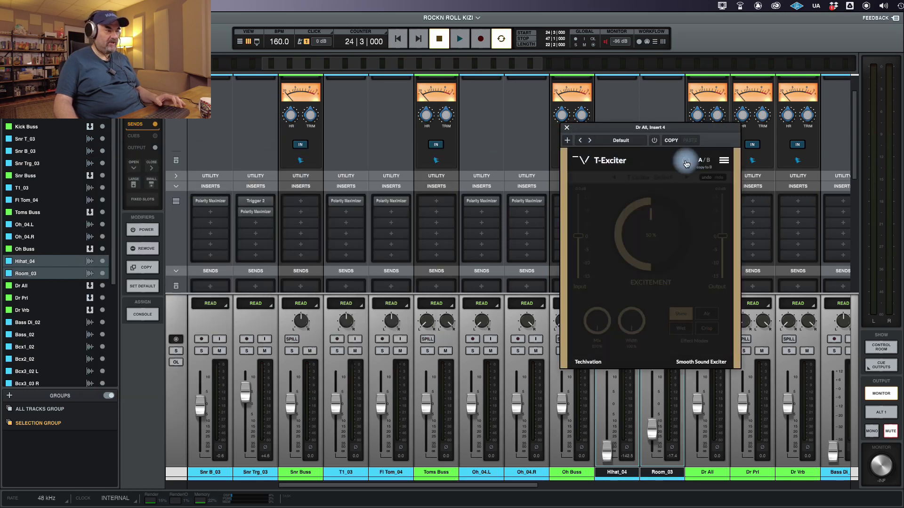
left_click(685, 162)
left_click_drag(652, 227, 659, 385)
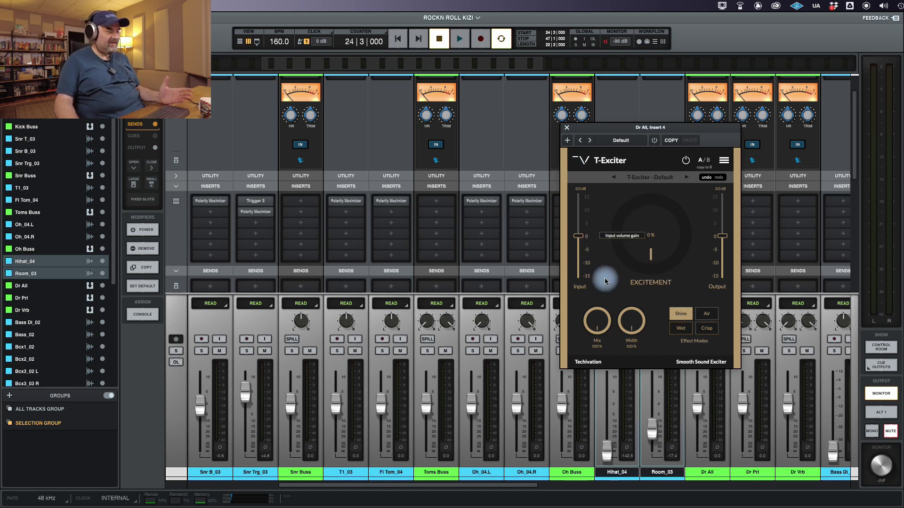
left_click_drag(659, 127, 743, 150)
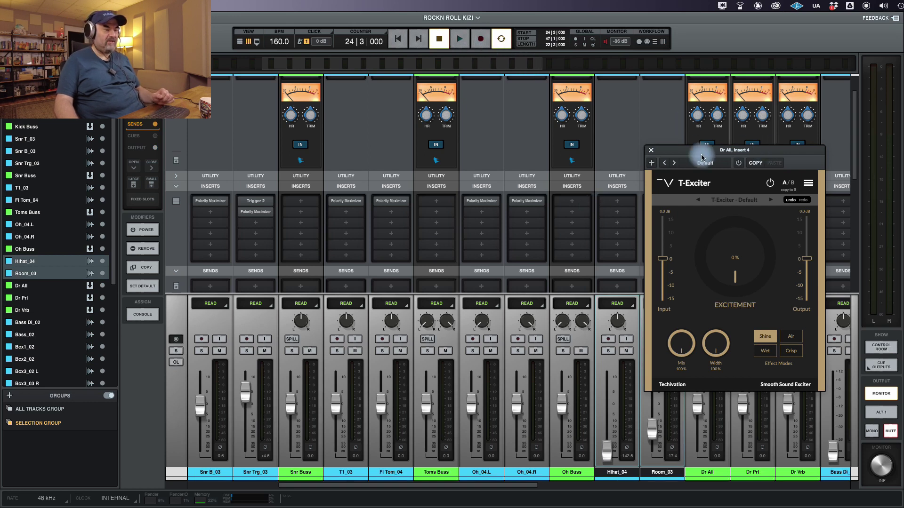
Step: Start playback, activate the T-Exciter insert and enlarge its interface through the GUI Scale setting
left_click(463, 43)
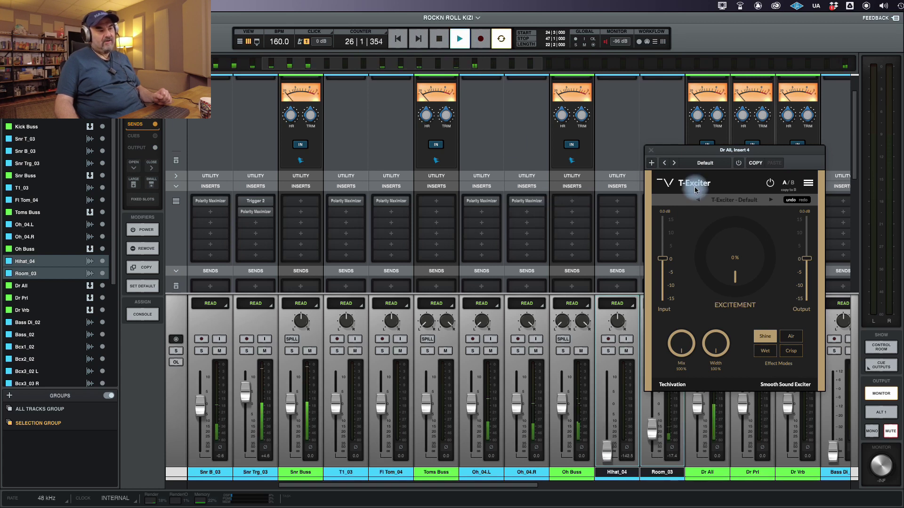
left_click(738, 163)
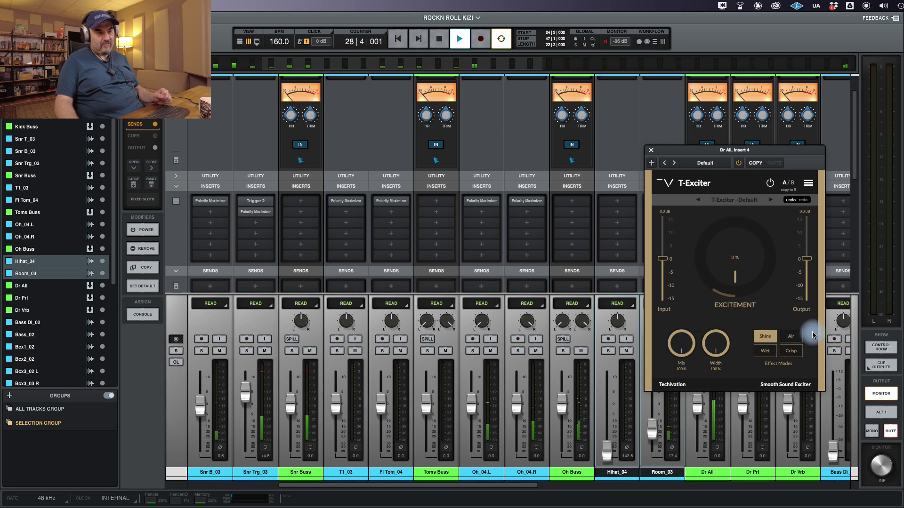
left_click(807, 184)
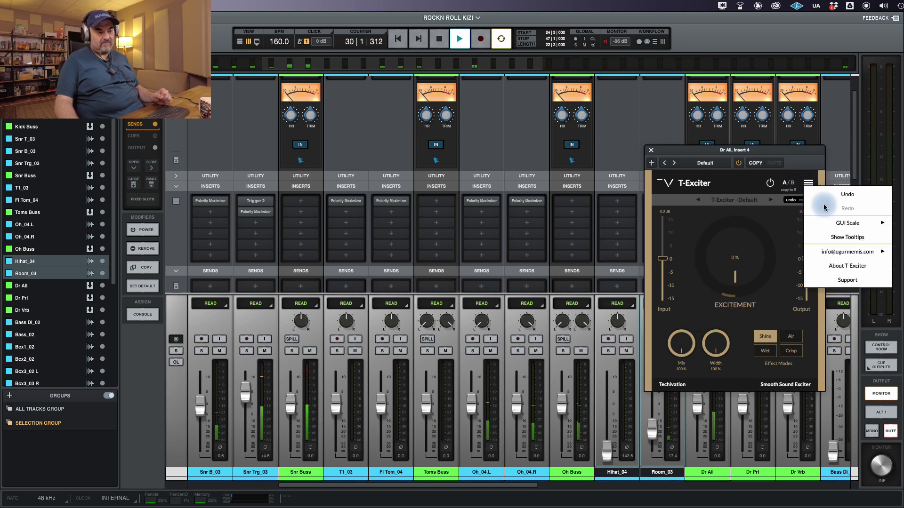
left_click(896, 237)
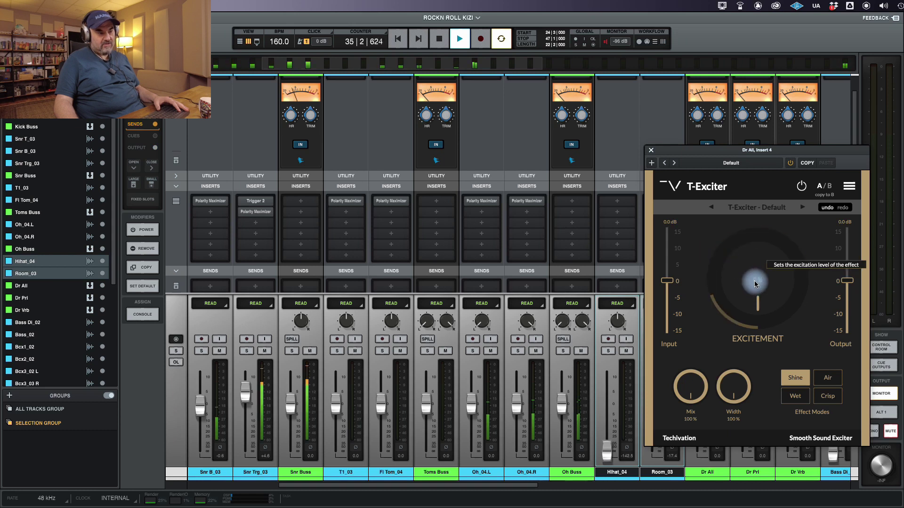
Step: Raise T-Exciter's Excitement to 50% while auditioning the Air and Crisp effect modes
left_click_drag(754, 277, 769, 231)
left_click(826, 378)
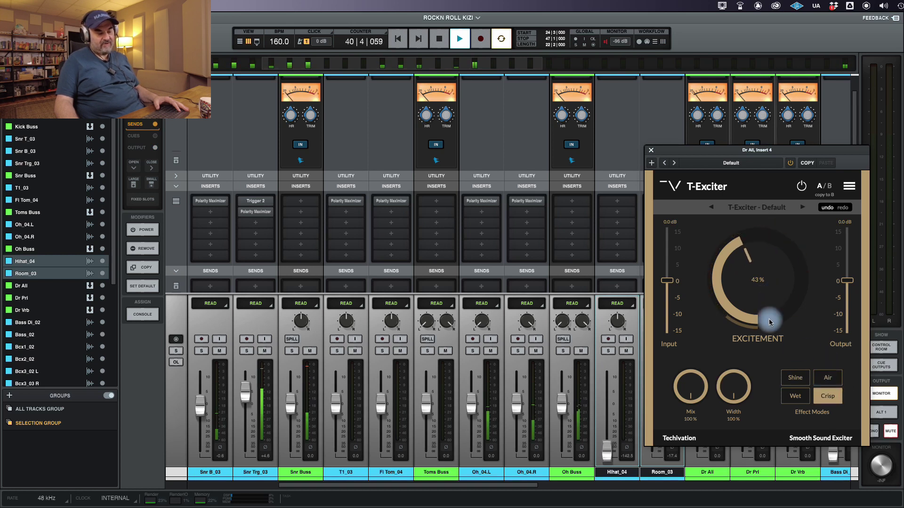
left_click_drag(762, 295, 761, 293)
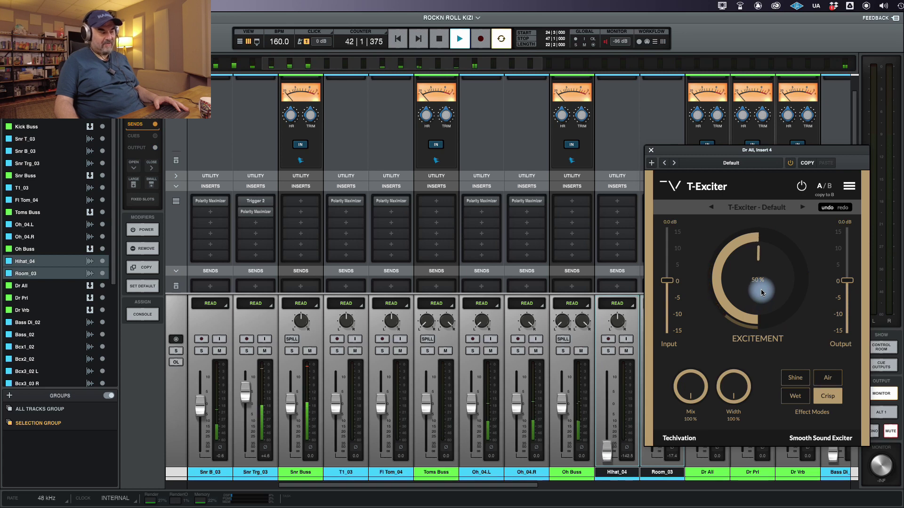
Step: Switch T-Exciter to Wet mode, set Excitement to 67% and try different Width amounts, settling on 75%
left_click(793, 397)
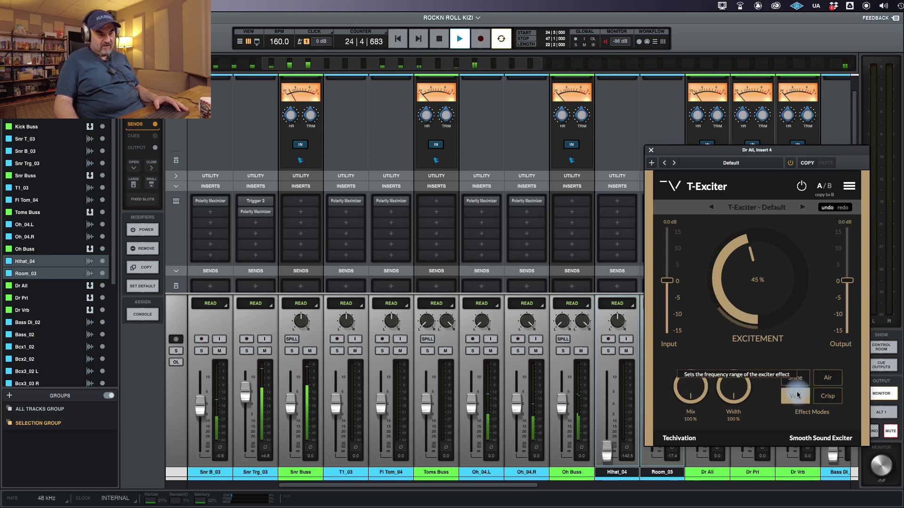
mouse_move(772, 293)
left_mouse_down()
mouse_move(783, 270)
mouse_move(774, 294)
left_mouse_up()
left_click_drag(734, 379, 848, 305)
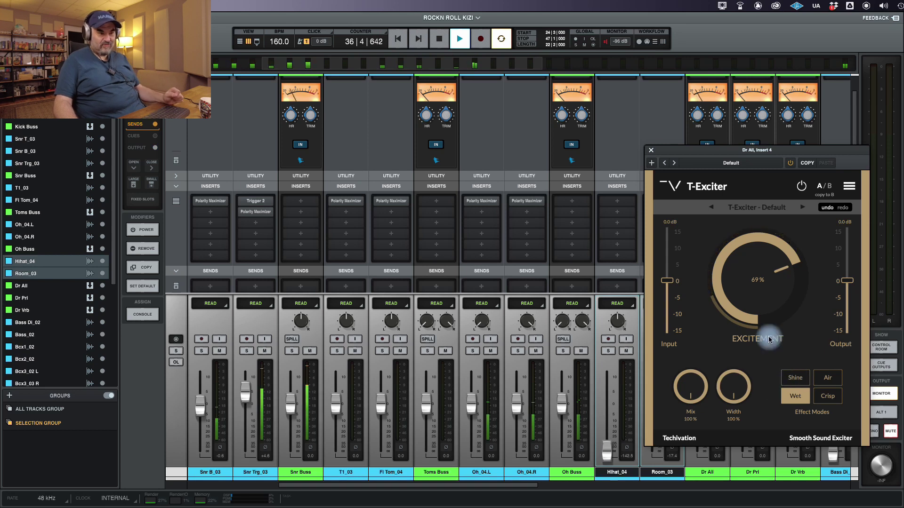
scroll(757, 297, "down", 2)
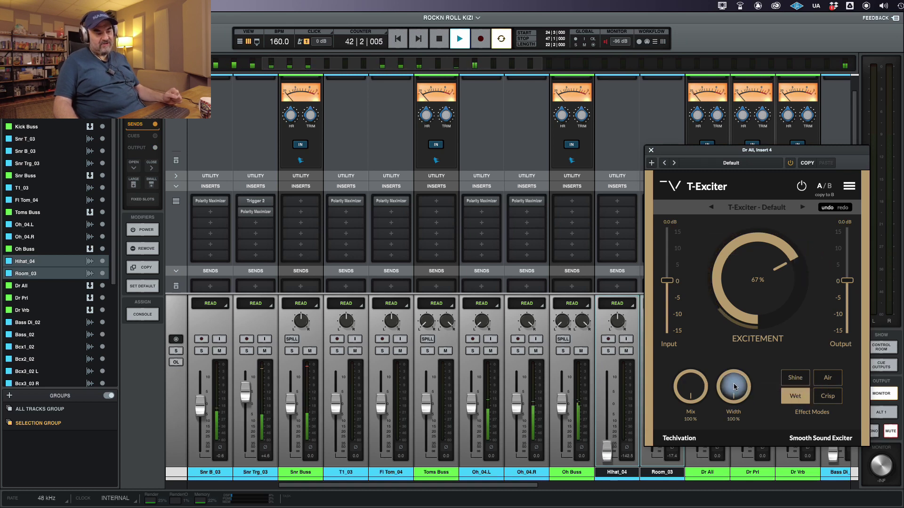
left_click_drag(736, 376, 723, 414)
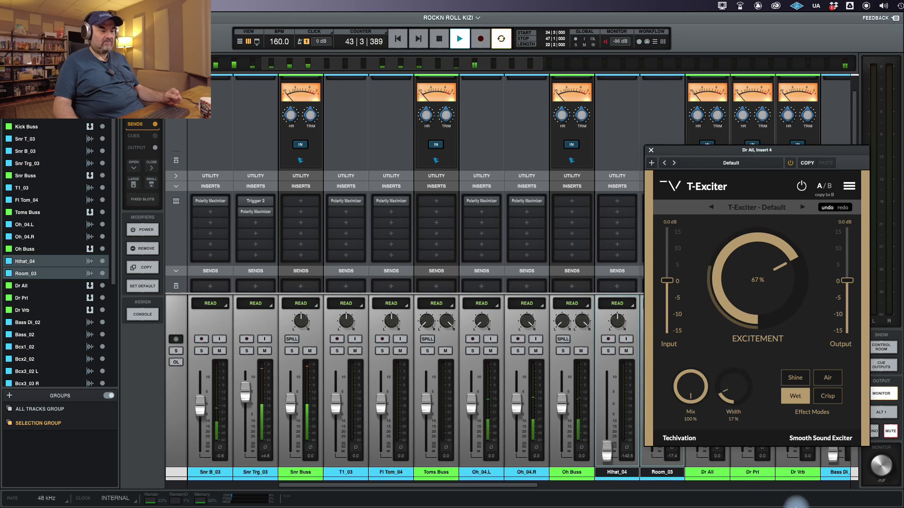
left_click_drag(783, 400, 779, 420)
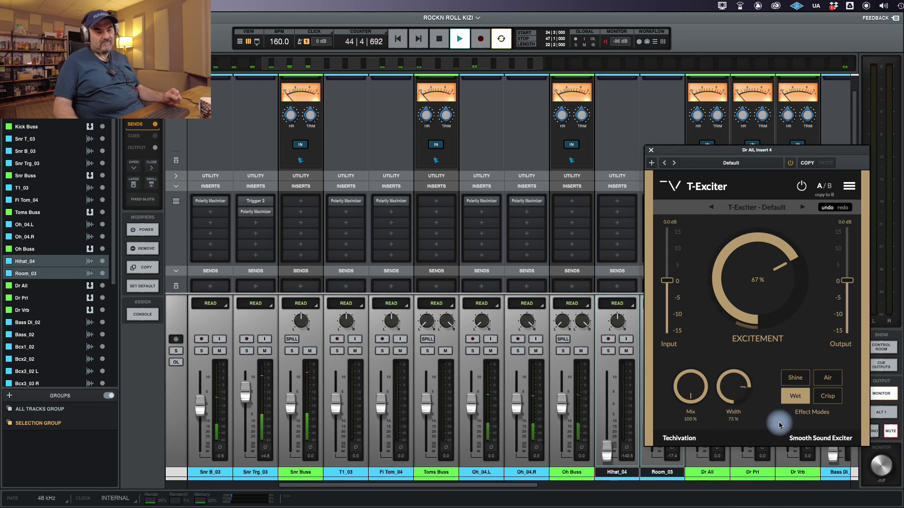
Step: Switch T-Exciter to Air mode with Mix at 49% and Excitement at 100%
left_click(827, 378)
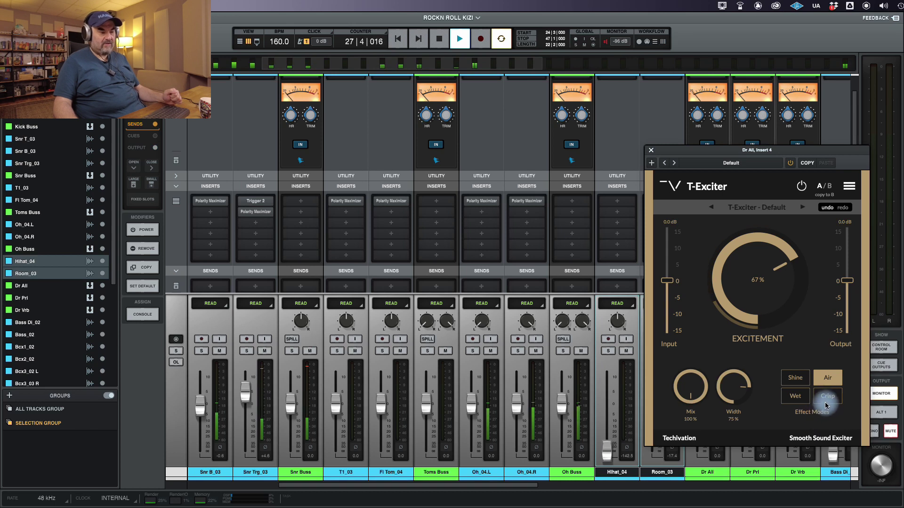
left_click_drag(691, 386, 695, 465)
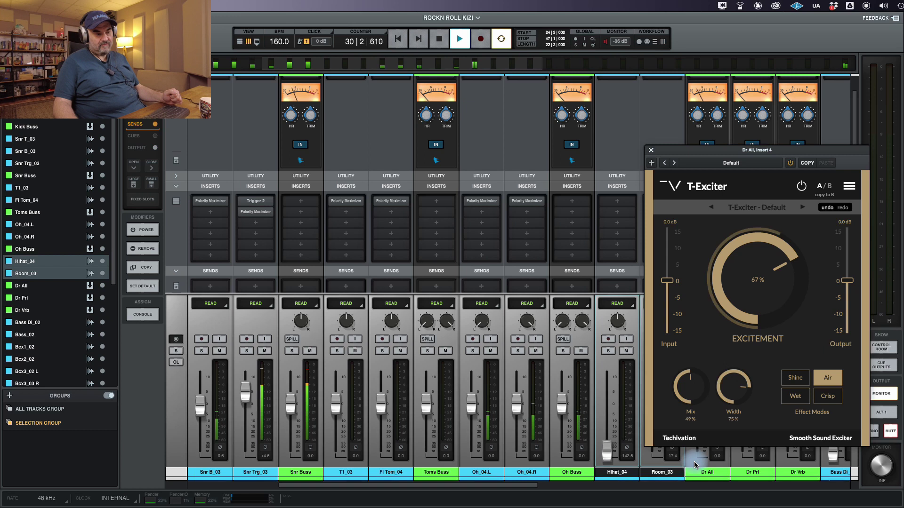
left_click_drag(746, 315, 766, 263)
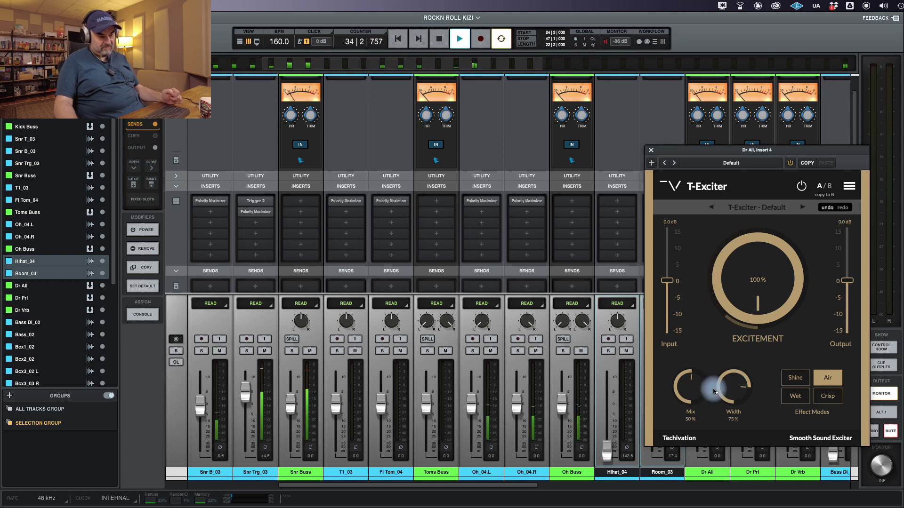
left_click_drag(708, 363, 694, 392)
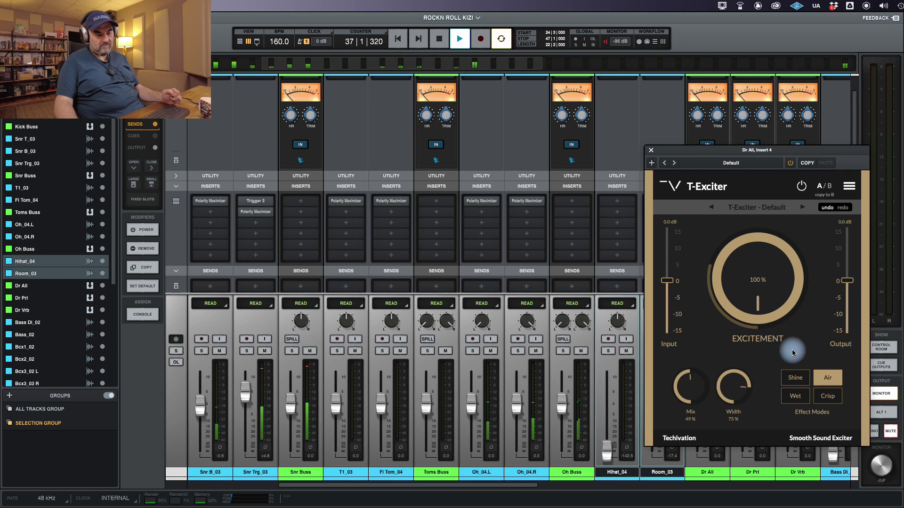
Step: Audition the Crisp and Shine modes, return to Wet mode and raise Mix and Excitement to 100%
left_click(827, 396)
left_click(797, 379)
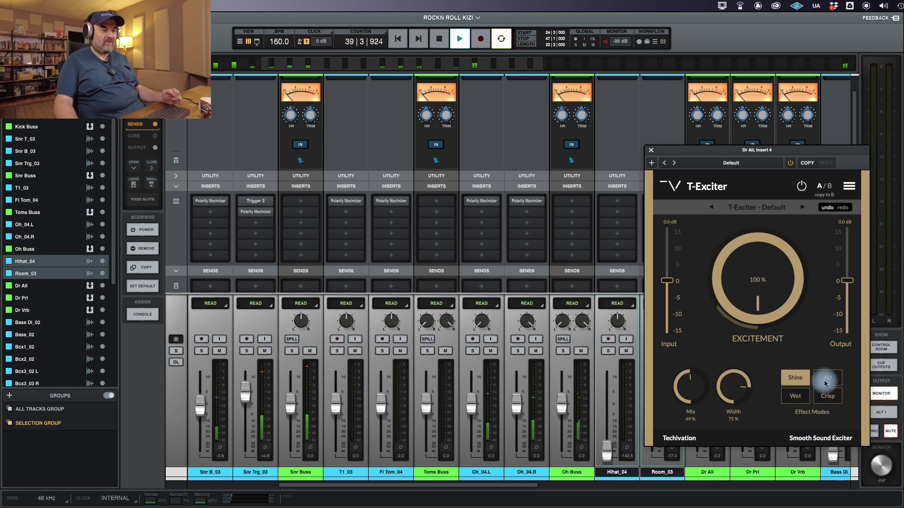
left_click(800, 396)
left_click_drag(762, 302, 758, 352)
left_click_drag(690, 387, 759, 284)
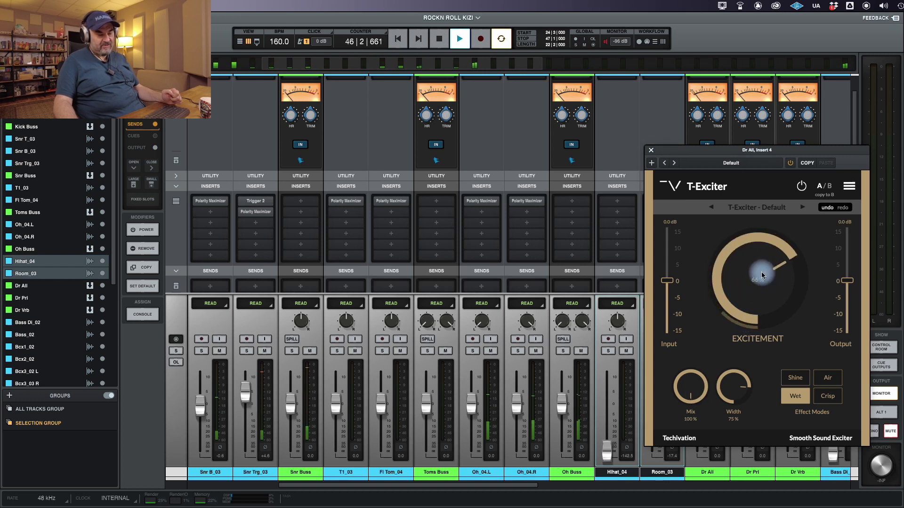
left_click_drag(761, 280, 759, 281)
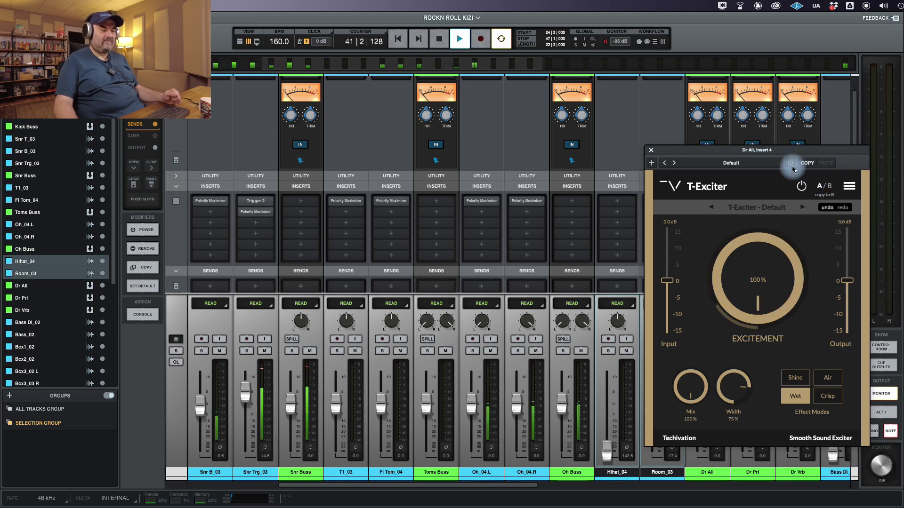
Step: Try Width at 0% and set it to 95%, compare with the insert bypassed, lower Excitement to 43% and stop playback
double_click(741, 392)
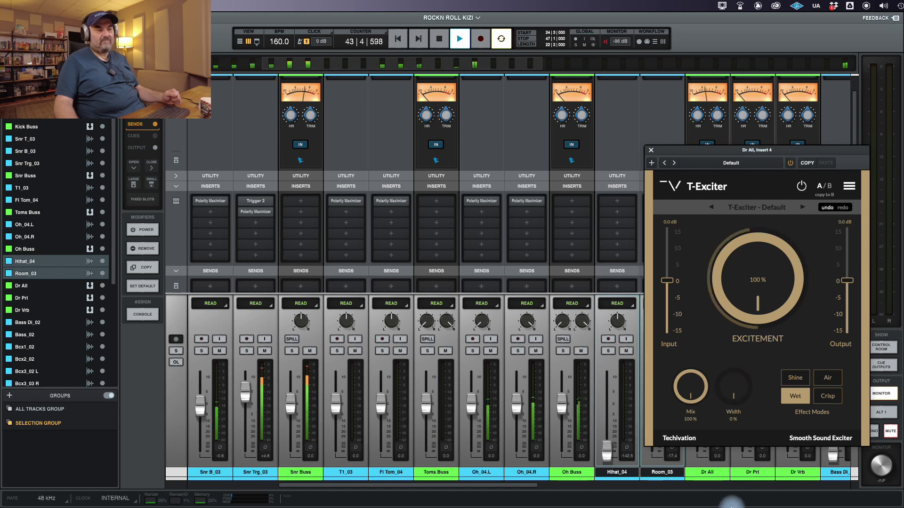
left_click_drag(746, 361, 747, 367)
left_click(793, 165)
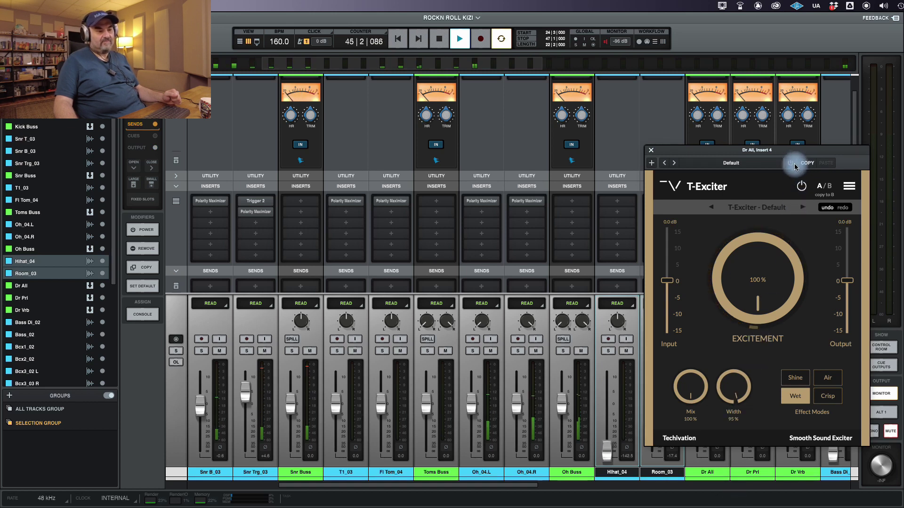
left_click_drag(763, 270, 759, 330)
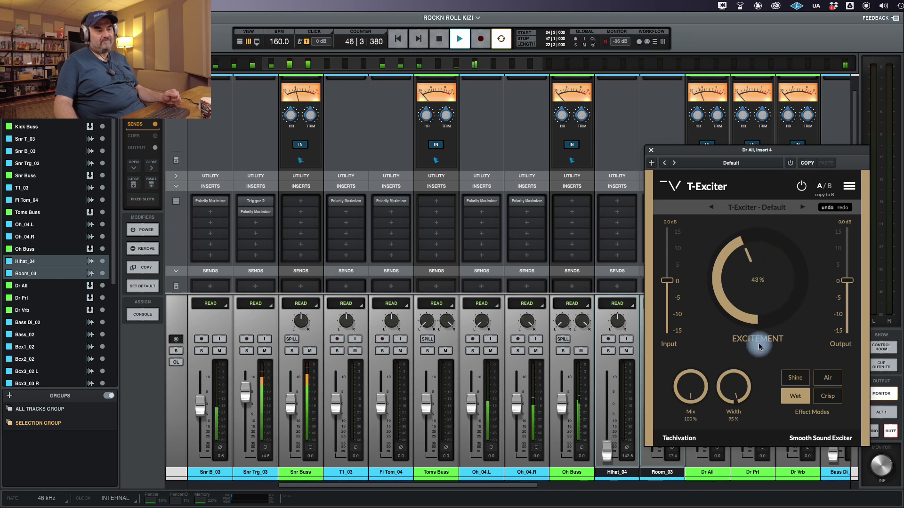
left_click(791, 163)
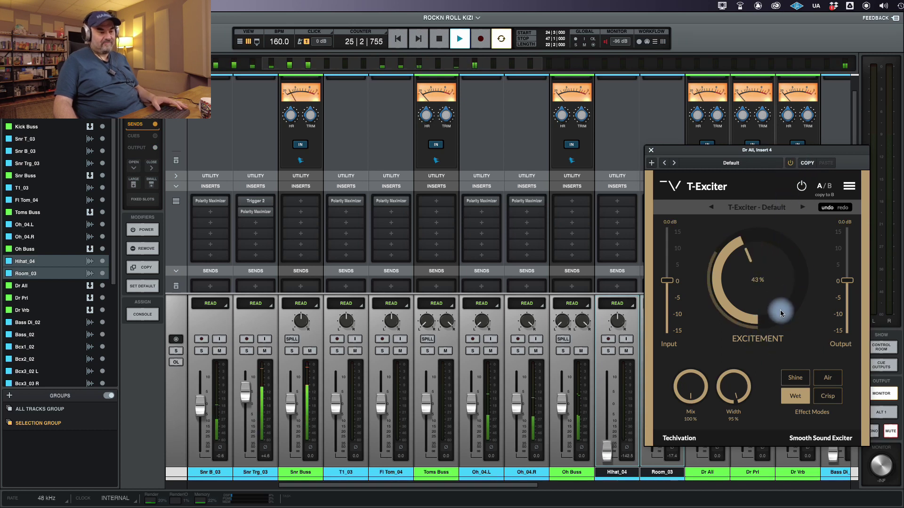
key("space")
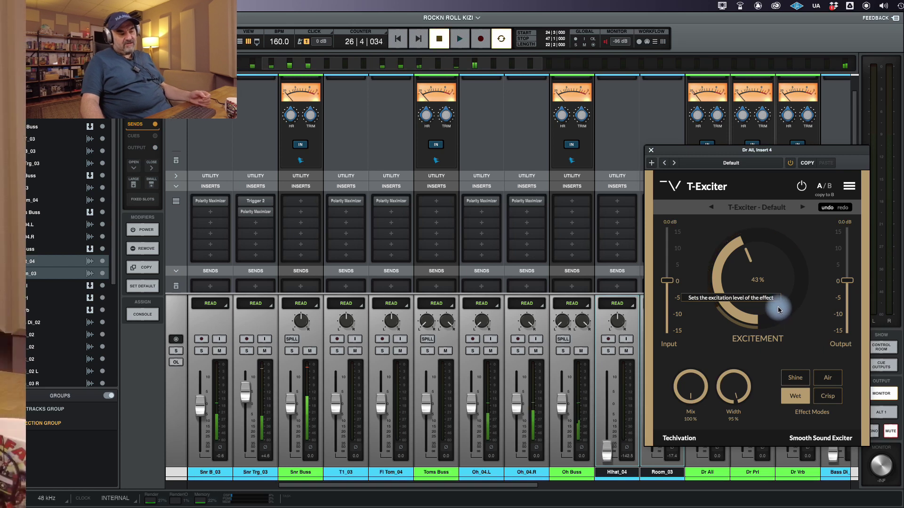